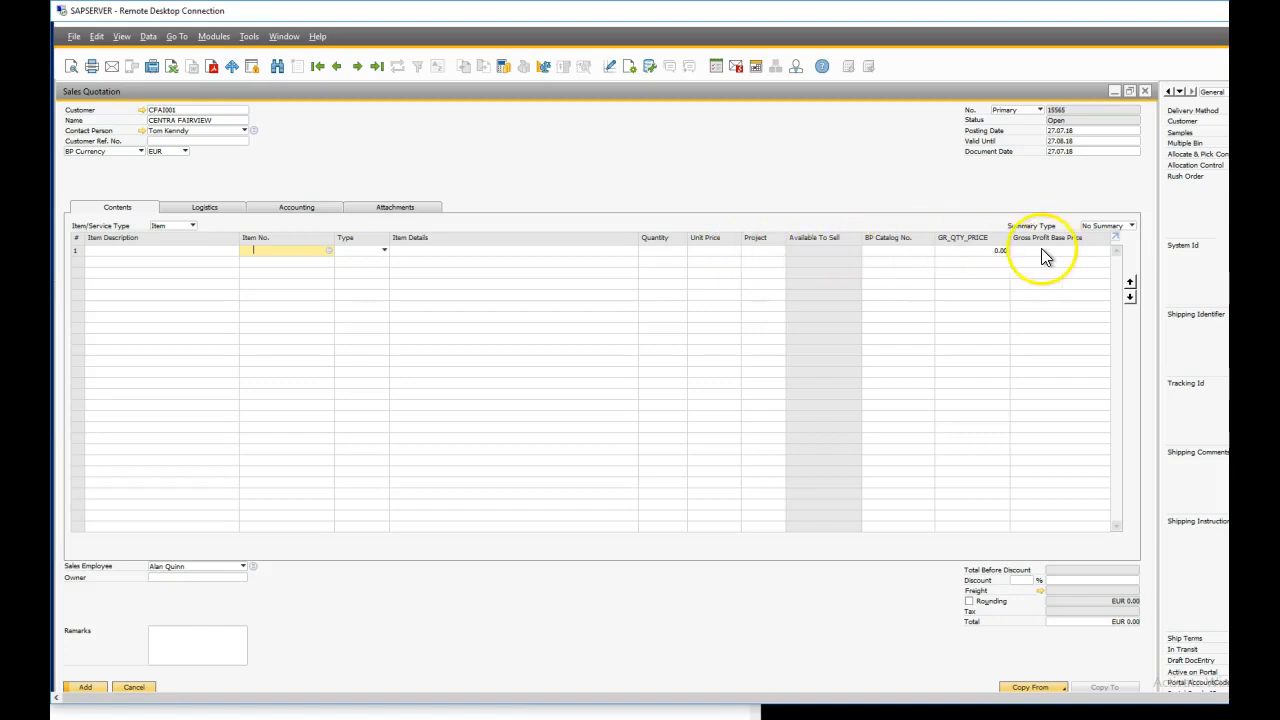
# Switch to the Excel workbook Book2 and copy the quotation lines in B2:G23, leaving out the header row
pyautogui.hotkey('alt', 'Tab')
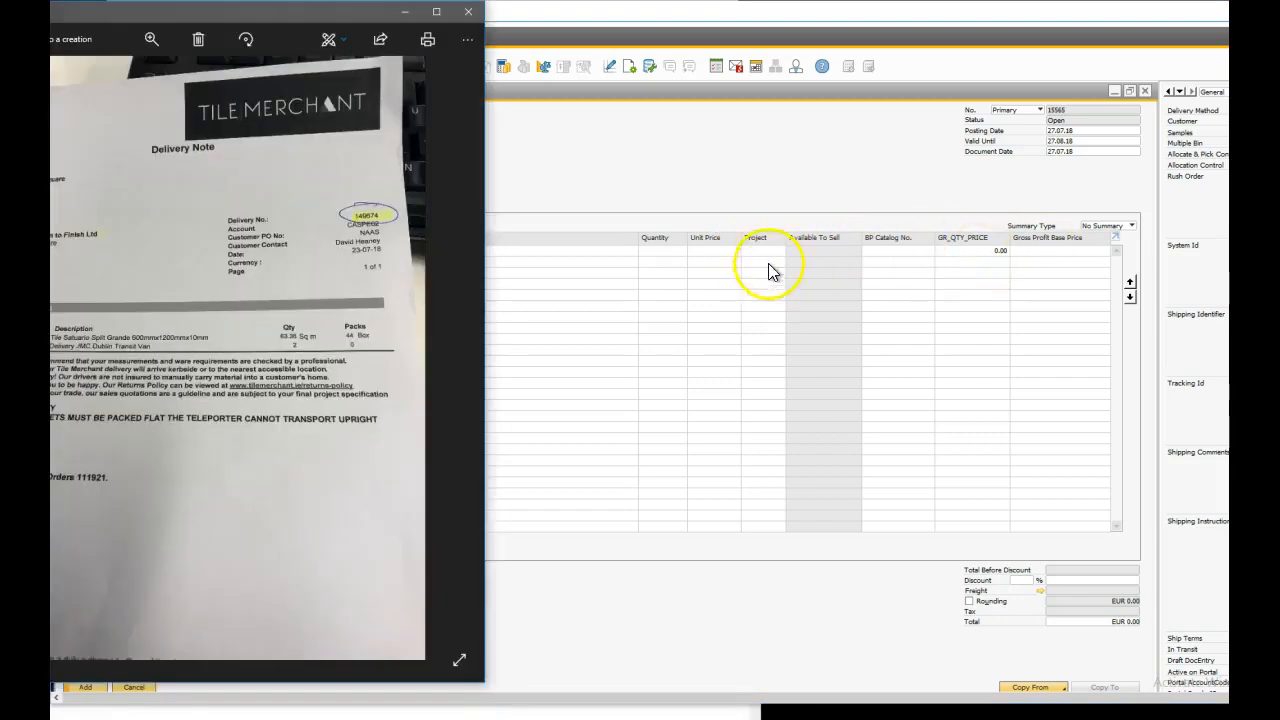
pyautogui.click(403, 12)
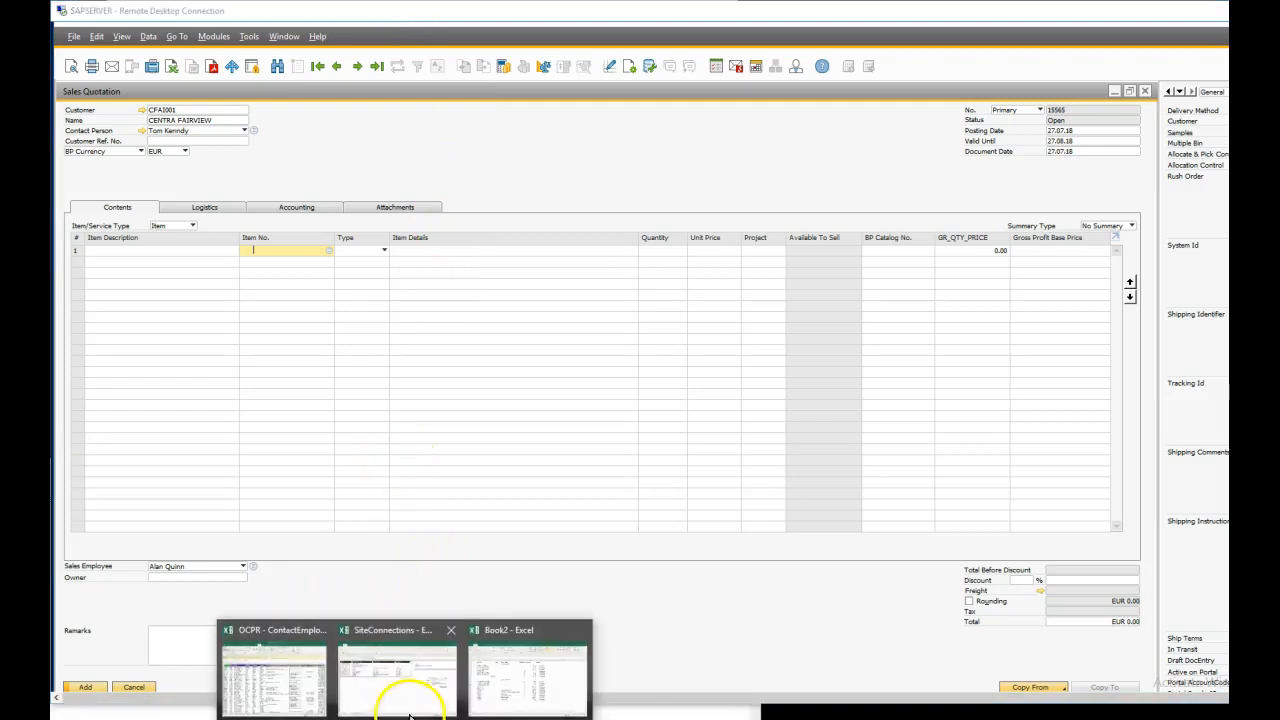
pyautogui.click(509, 683)
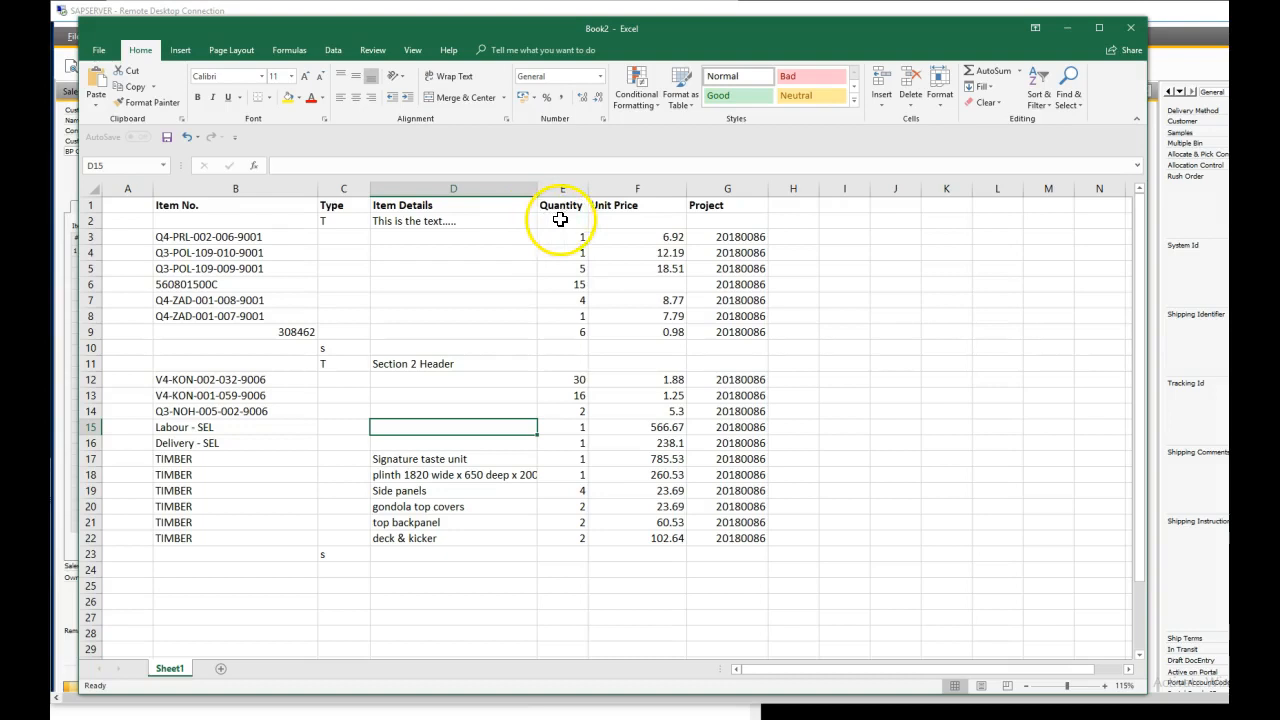
pyautogui.moveTo(250, 222); pyautogui.dragTo(702, 554)
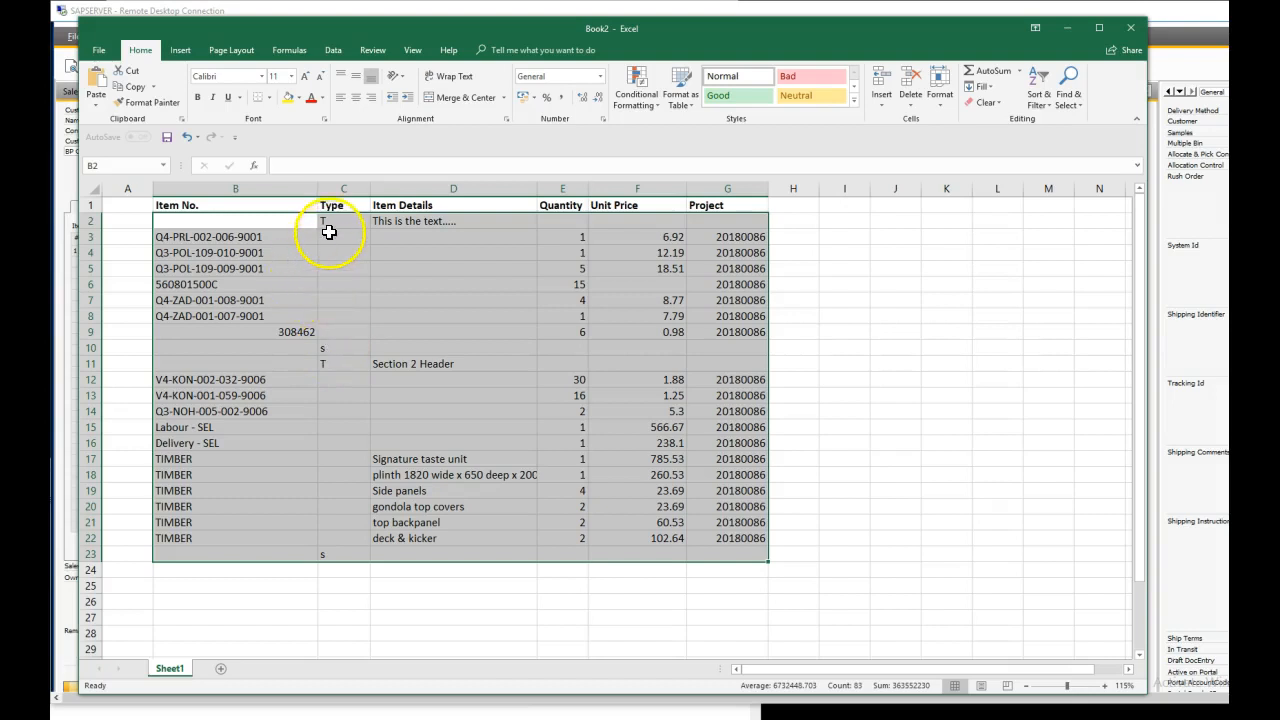
pyautogui.moveTo(240, 222); pyautogui.dragTo(715, 547)
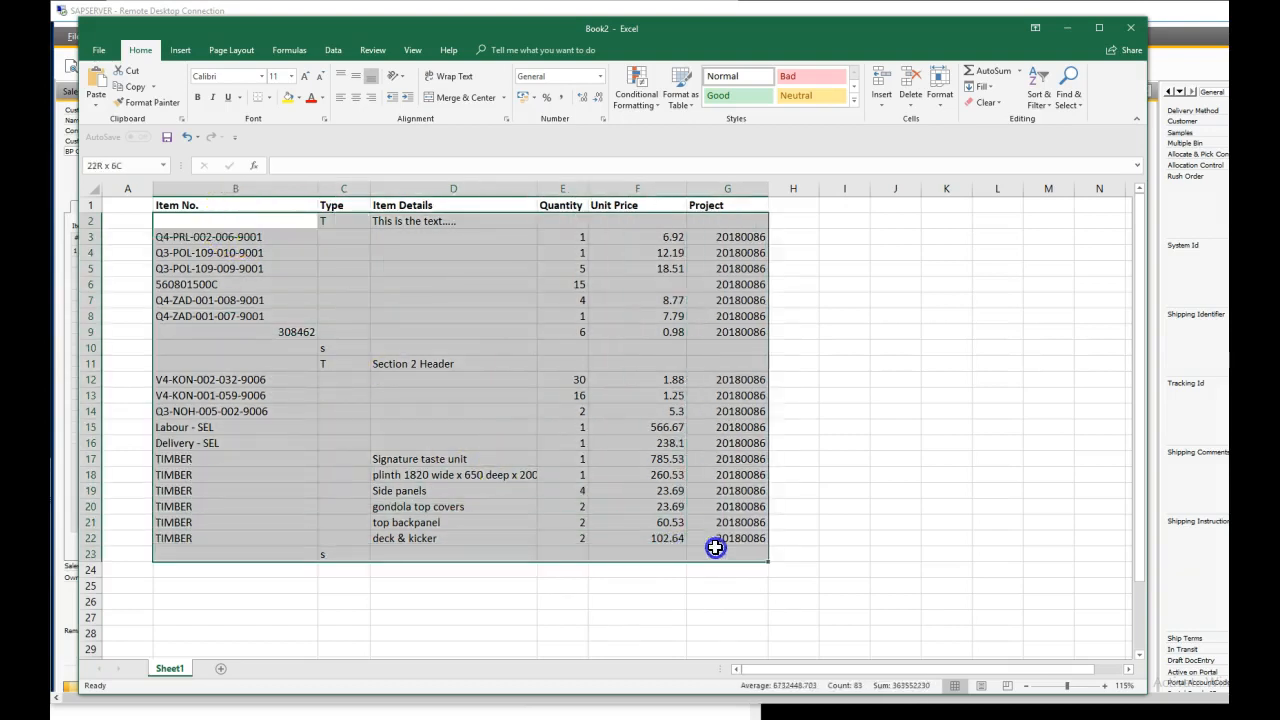
pyautogui.rightClick(705, 538)
pyautogui.click(724, 257)
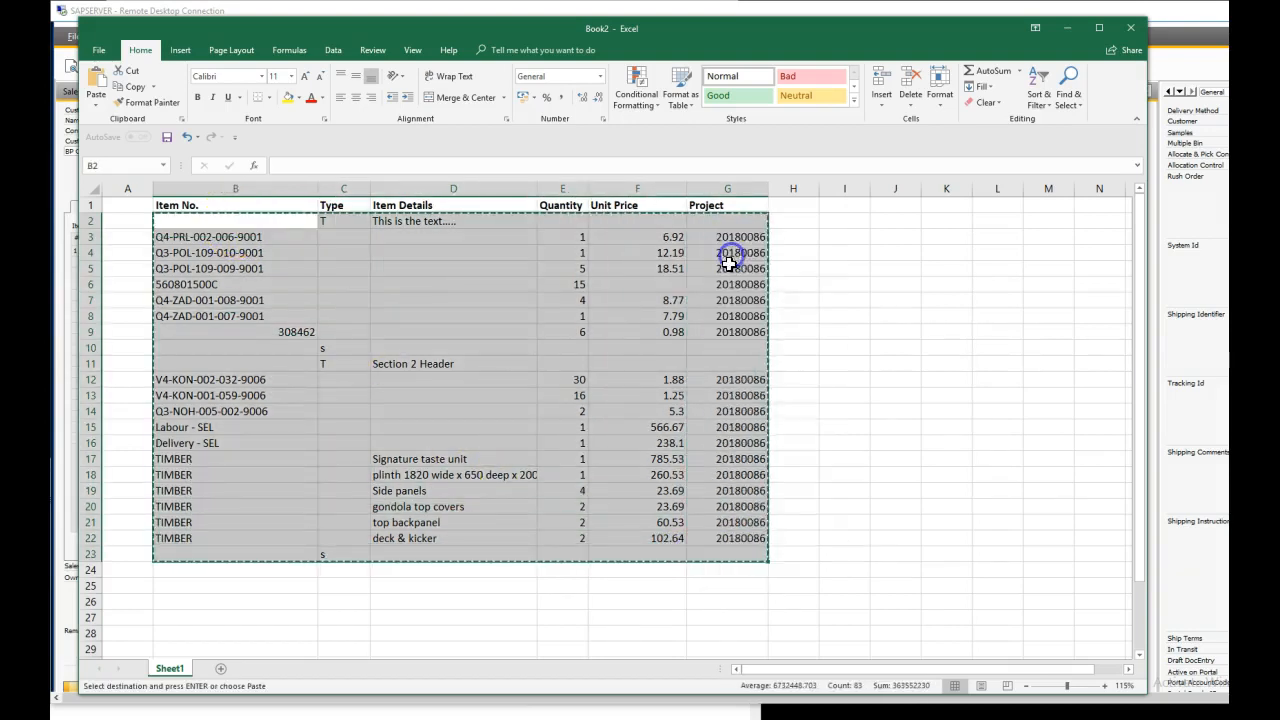
# Switch to the SAP sales quotation and paste the copied lines starting at the Item No. cell of line 1
pyautogui.hotkey('alt', 'Tab')
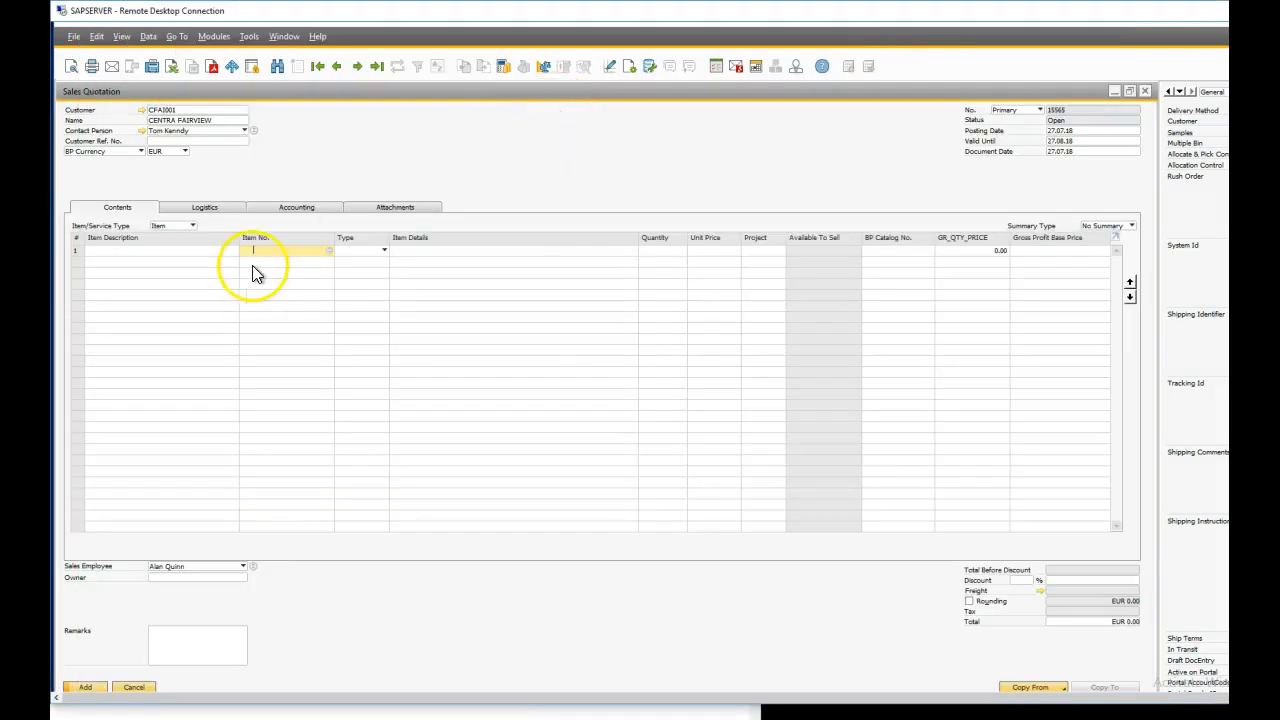
pyautogui.click(107, 252)
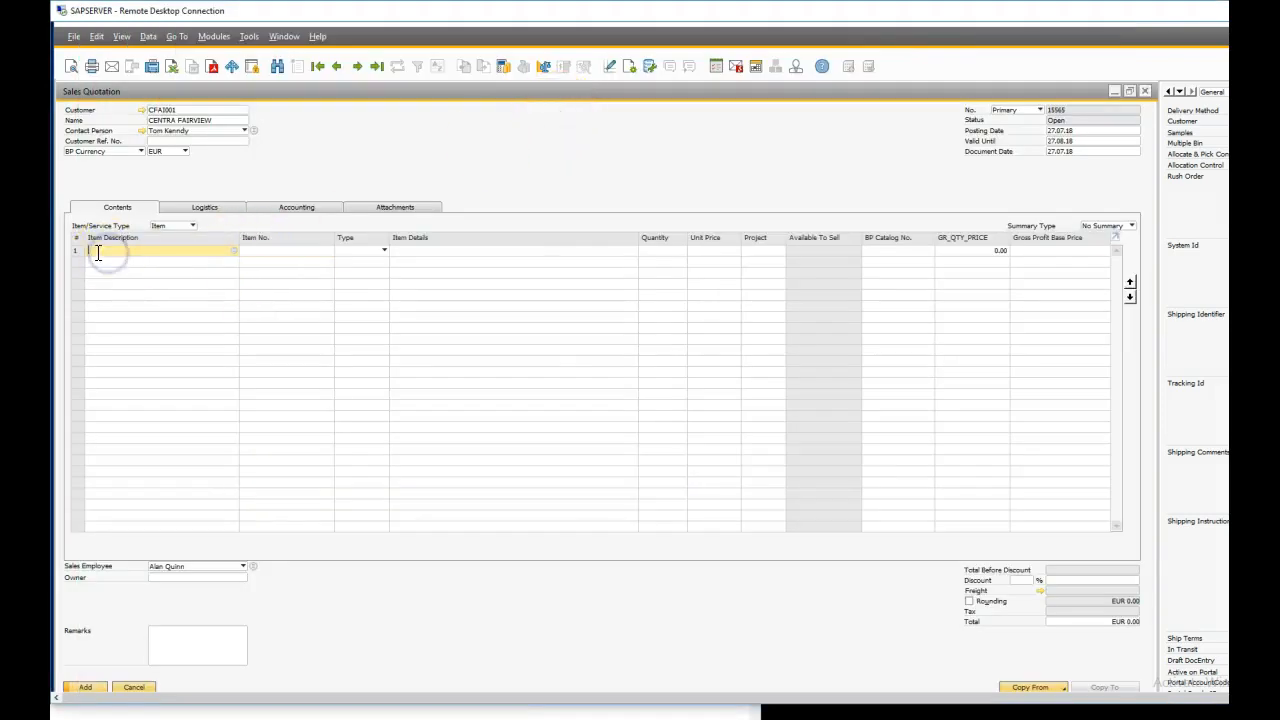
pyautogui.click(268, 251)
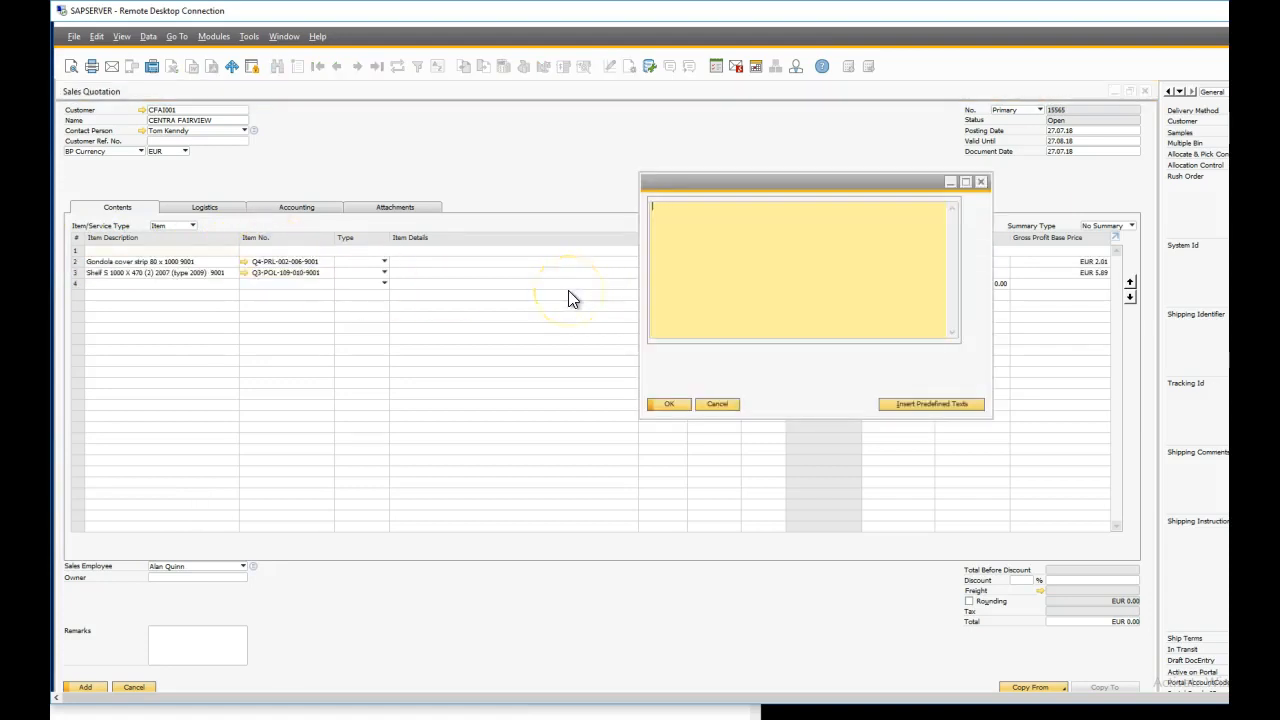
pyautogui.press('Tab')
pyautogui.write('S60801500C')
pyautogui.press('Tab')
pyautogui.press('Tab')
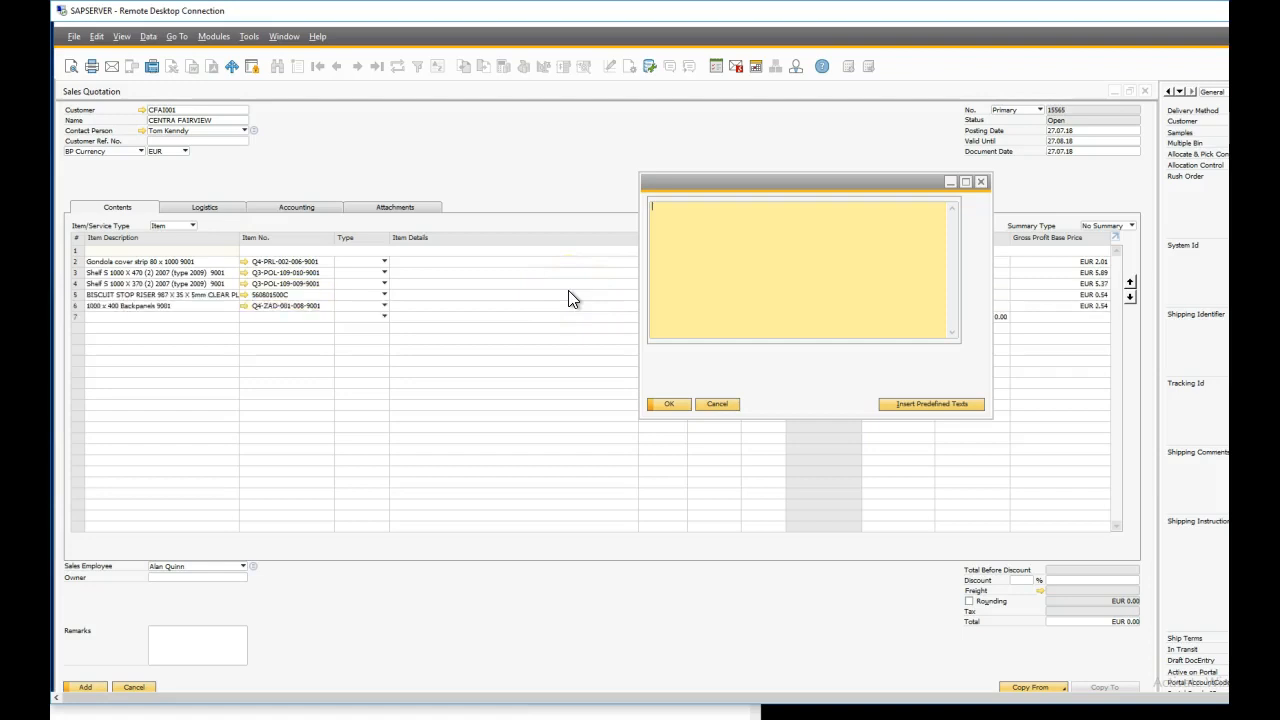
pyautogui.press('Tab')
pyautogui.write('308462')
pyautogui.press('Tab')
pyautogui.press('s')
pyautogui.click(503, 318)
pyautogui.write('V4-KON-002-032-9006')
pyautogui.press('Tab')
pyautogui.write('V4-KON-001-059-9005')
pyautogui.press('Tab')
pyautogui.write('Q3-NOH-005-002-9006')
pyautogui.press('Tab')
pyautogui.write('Labour - SEL')
pyautogui.press('Tab')
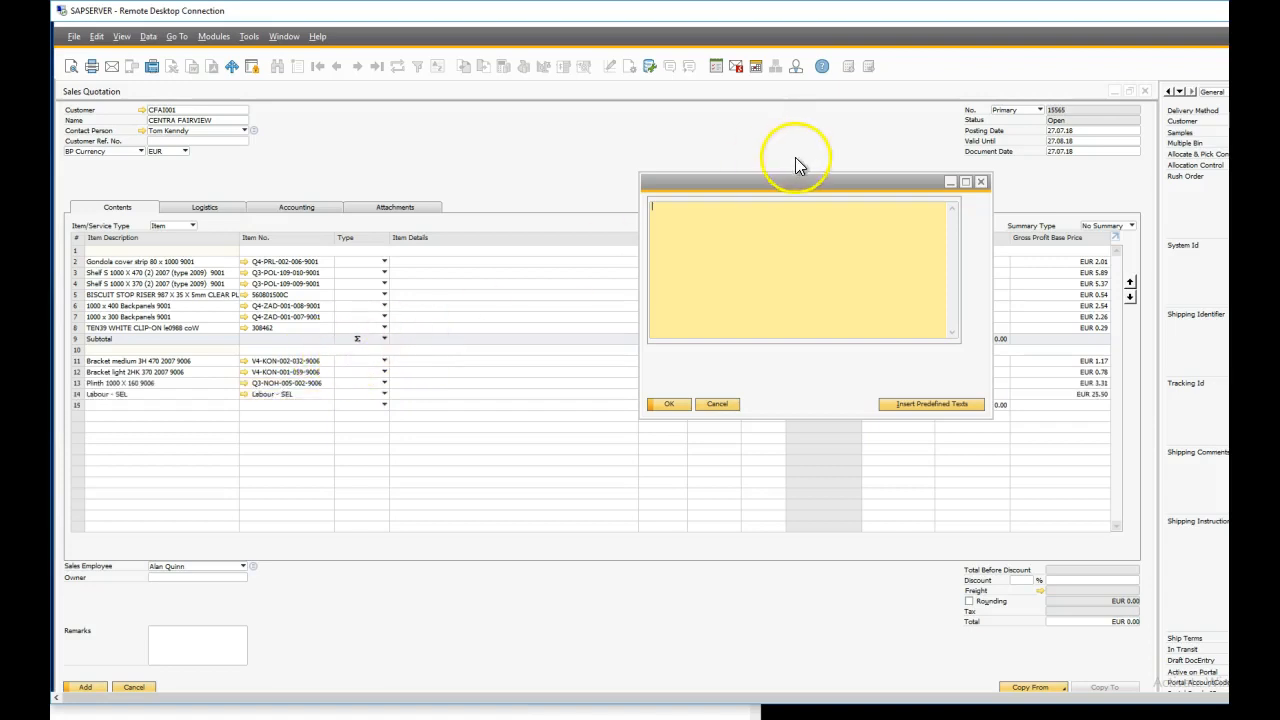
pyautogui.write('Delivery - SEL')
pyautogui.press('Tab')
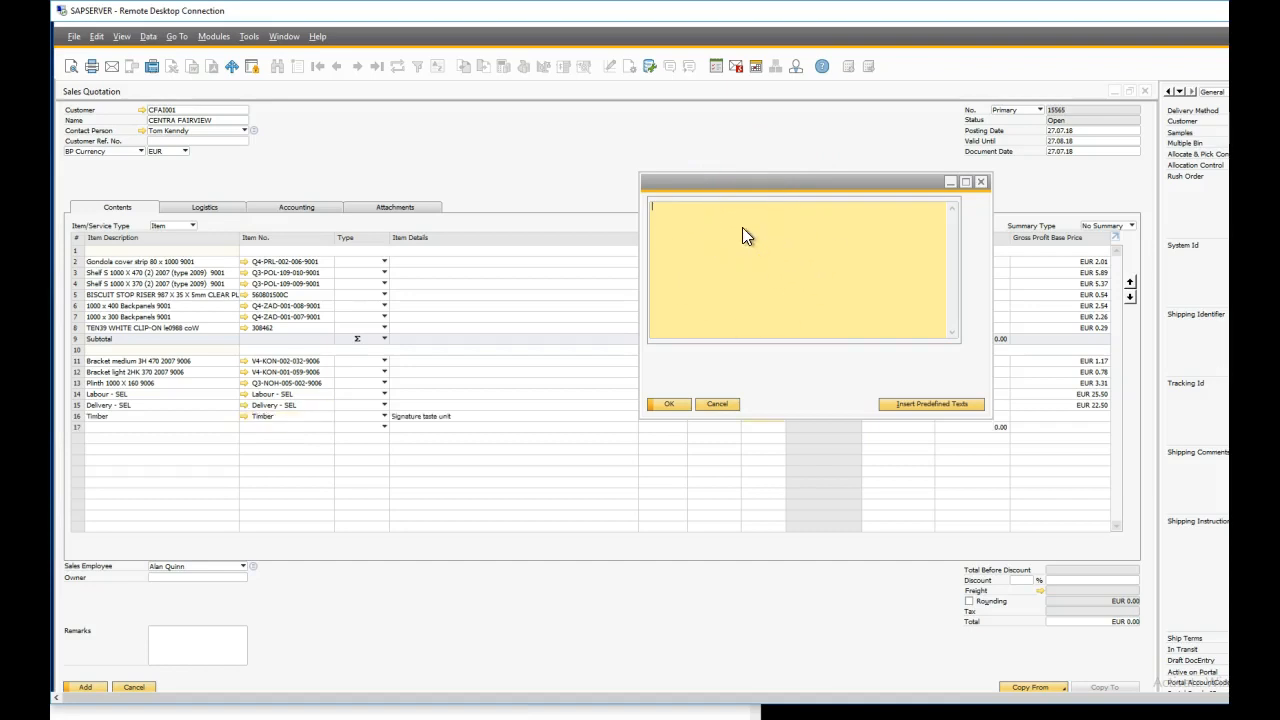
pyautogui.write('TIMBER')
pyautogui.press('Tab')
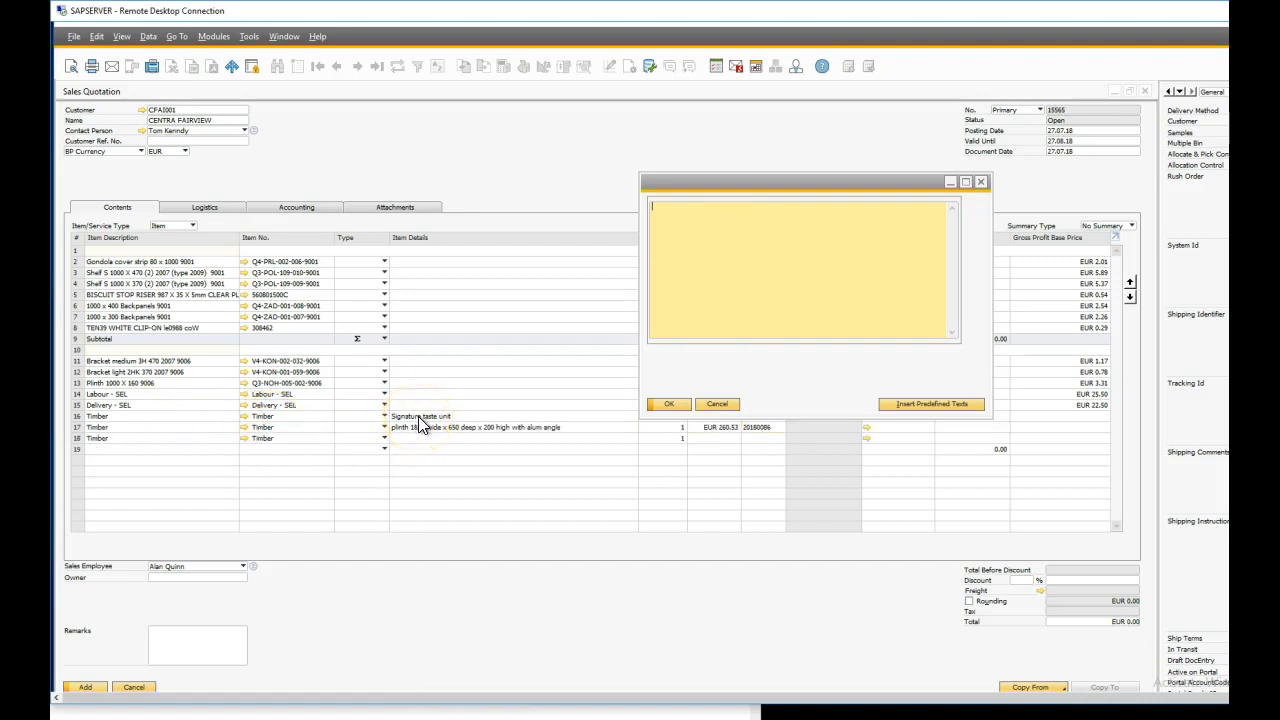
pyautogui.click(416, 426)
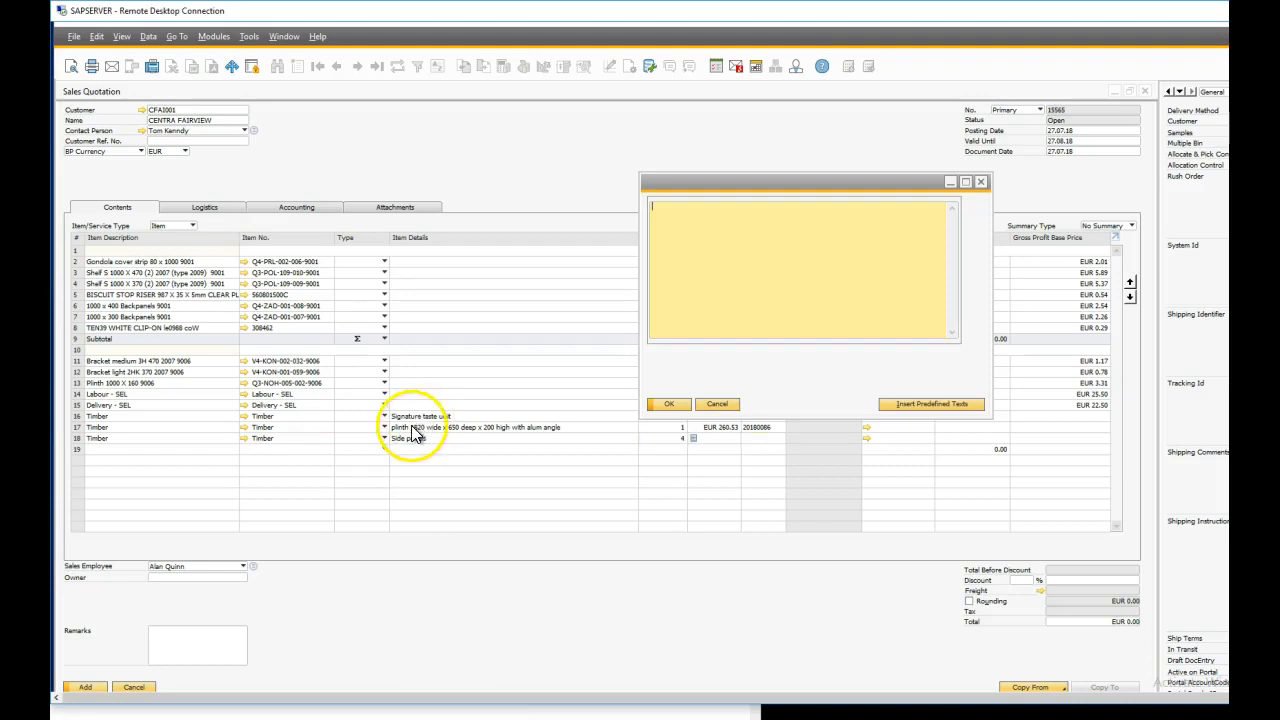
pyautogui.press('Tab')
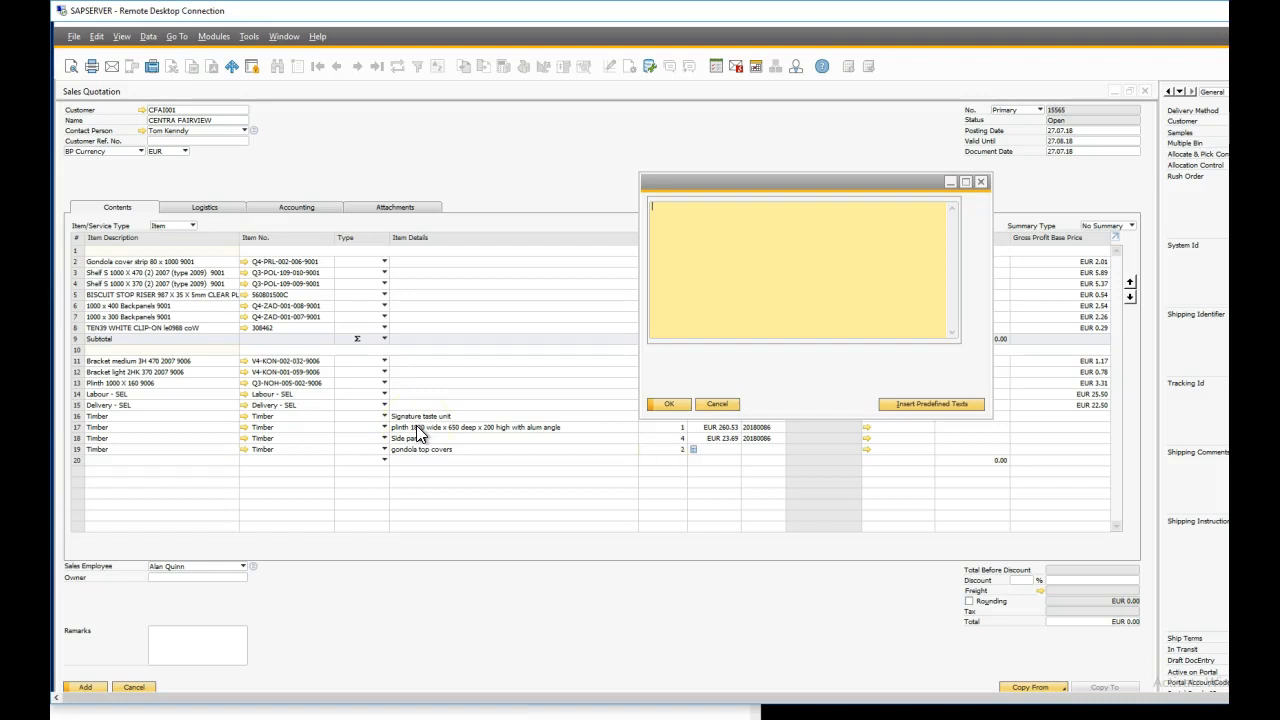
pyautogui.write('TIMBER')
pyautogui.click(425, 400)
pyautogui.click(148, 372)
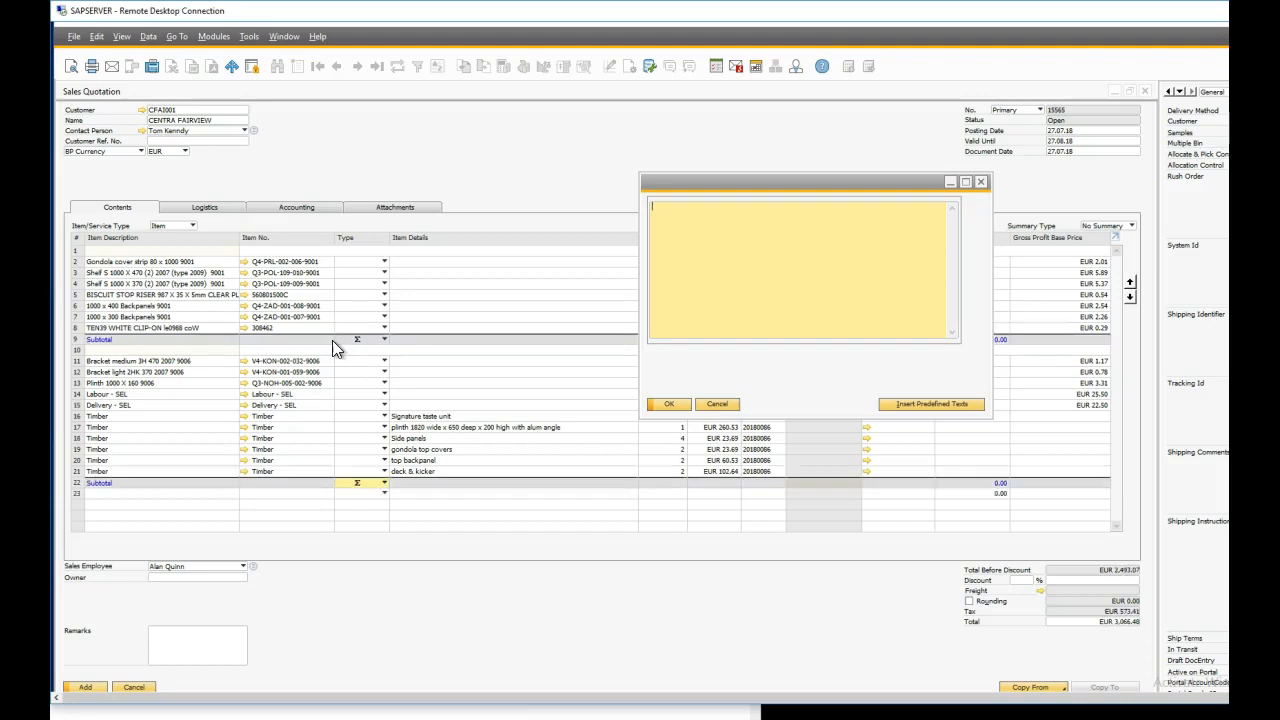
# Try to fill the front text-line dialog with "Section 2 Header" from cell D11 of Book2, and dismiss the remaining blank dialog
pyautogui.moveTo(749, 183); pyautogui.dragTo(773, 287)
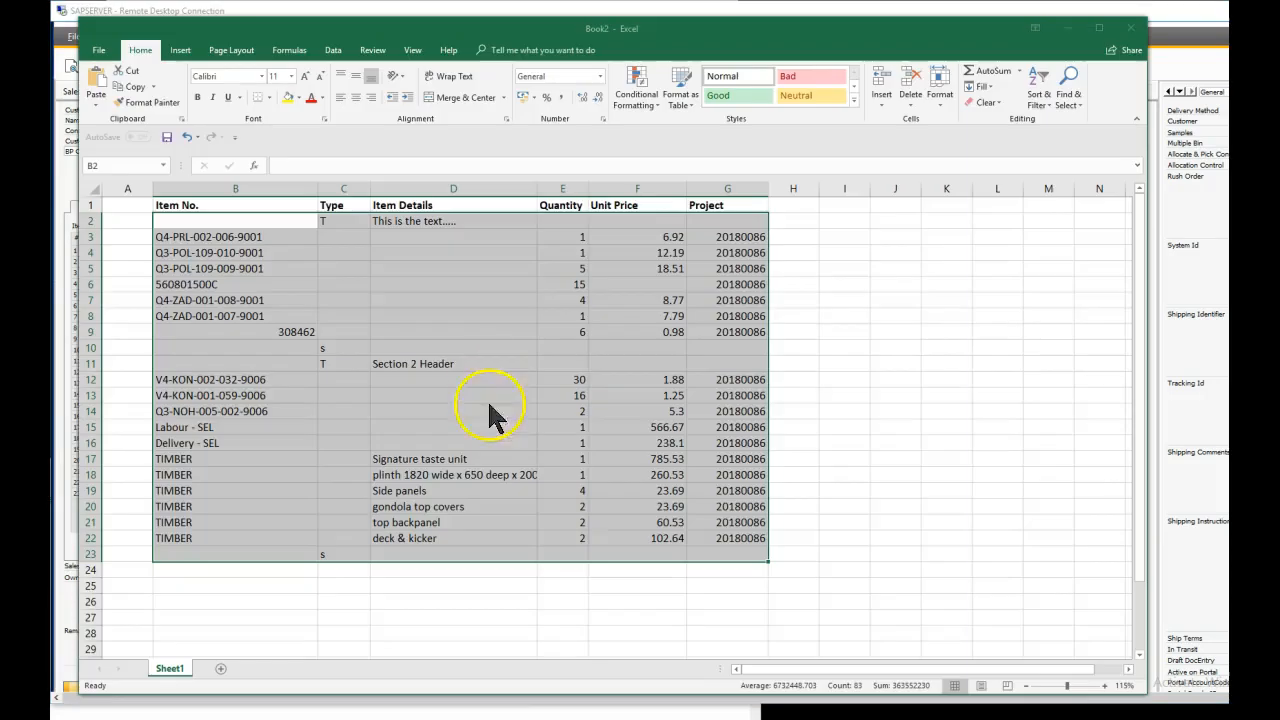
pyautogui.click(400, 364)
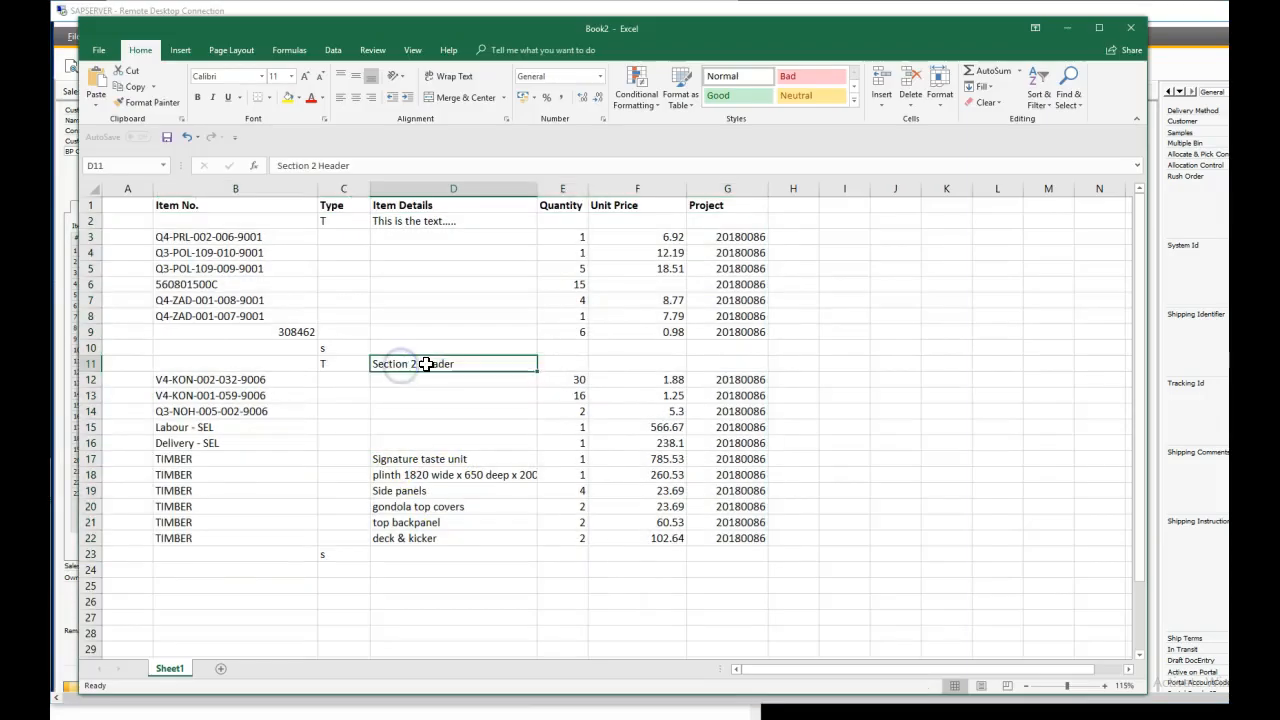
pyautogui.hotkey('alt', 'Tab')
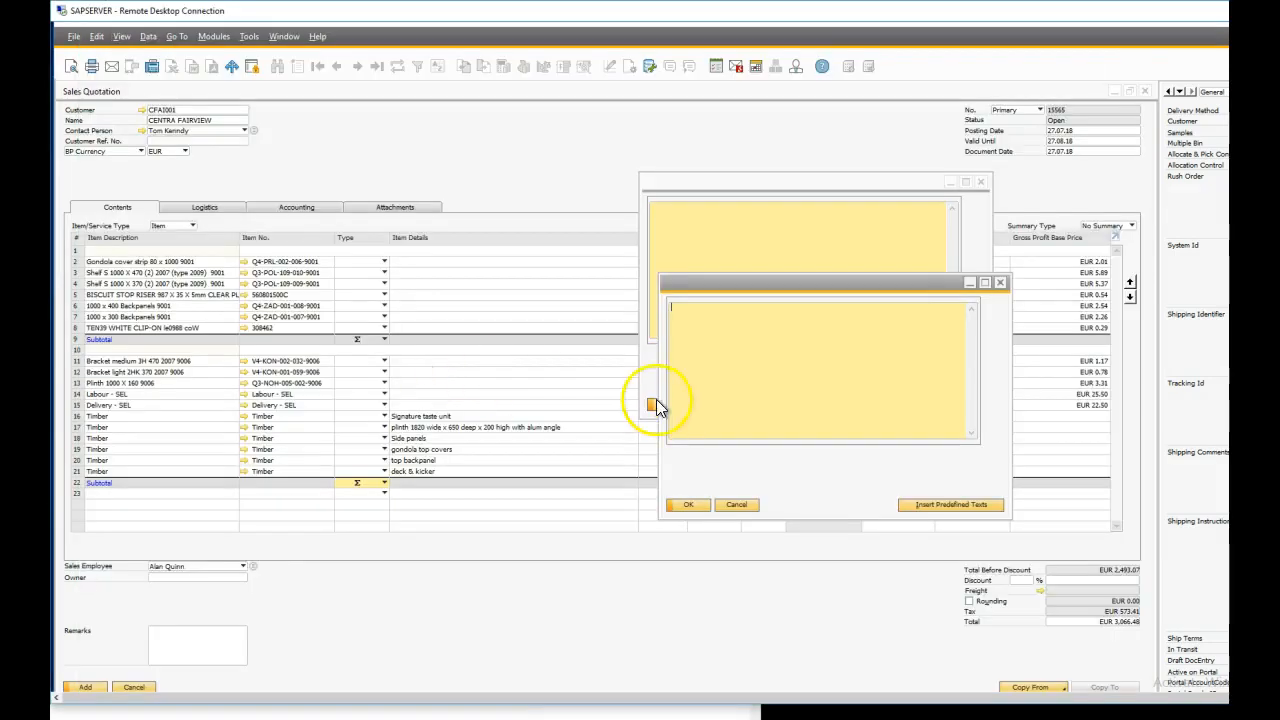
pyautogui.rightClick(728, 347)
pyautogui.click(755, 355)
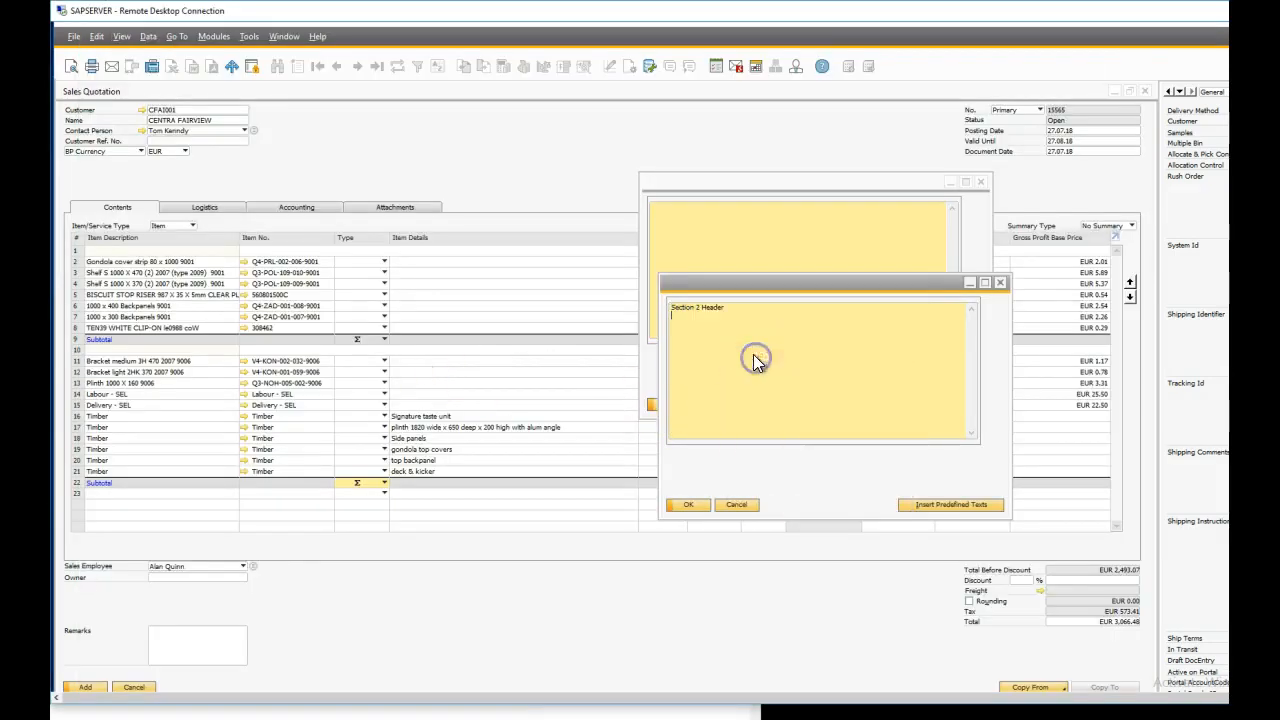
pyautogui.click(688, 504)
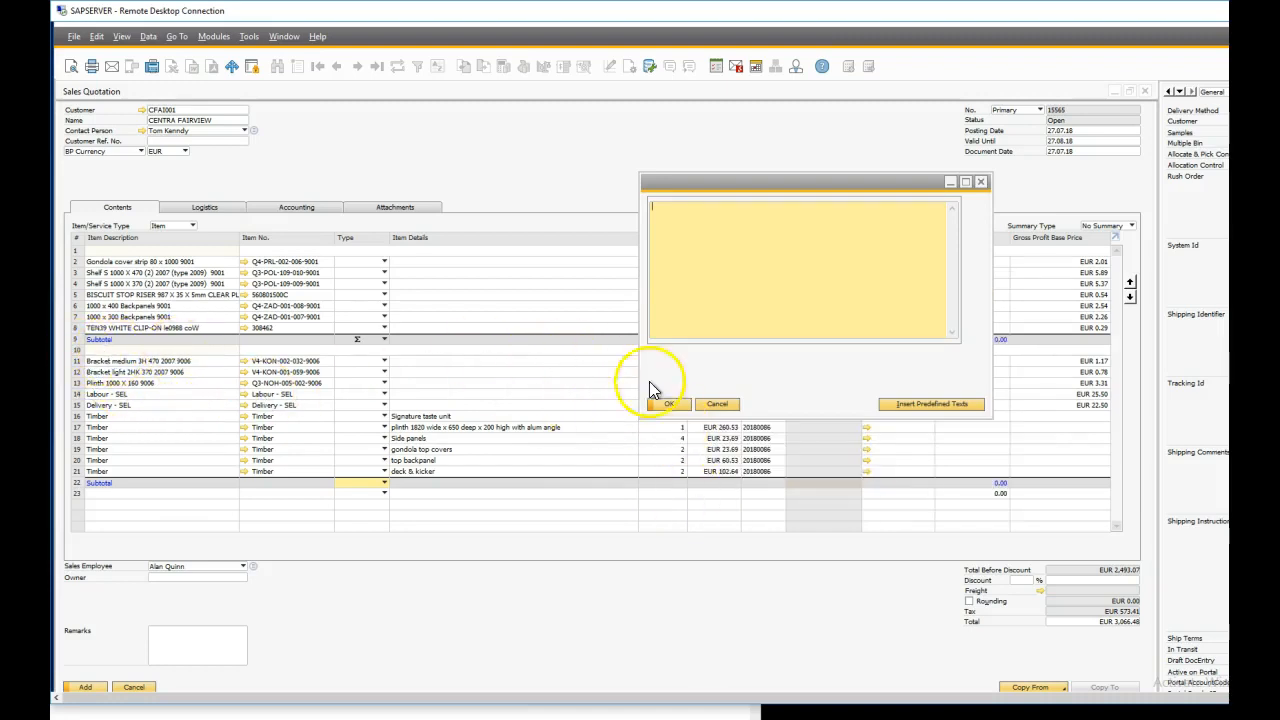
pyautogui.click(713, 403)
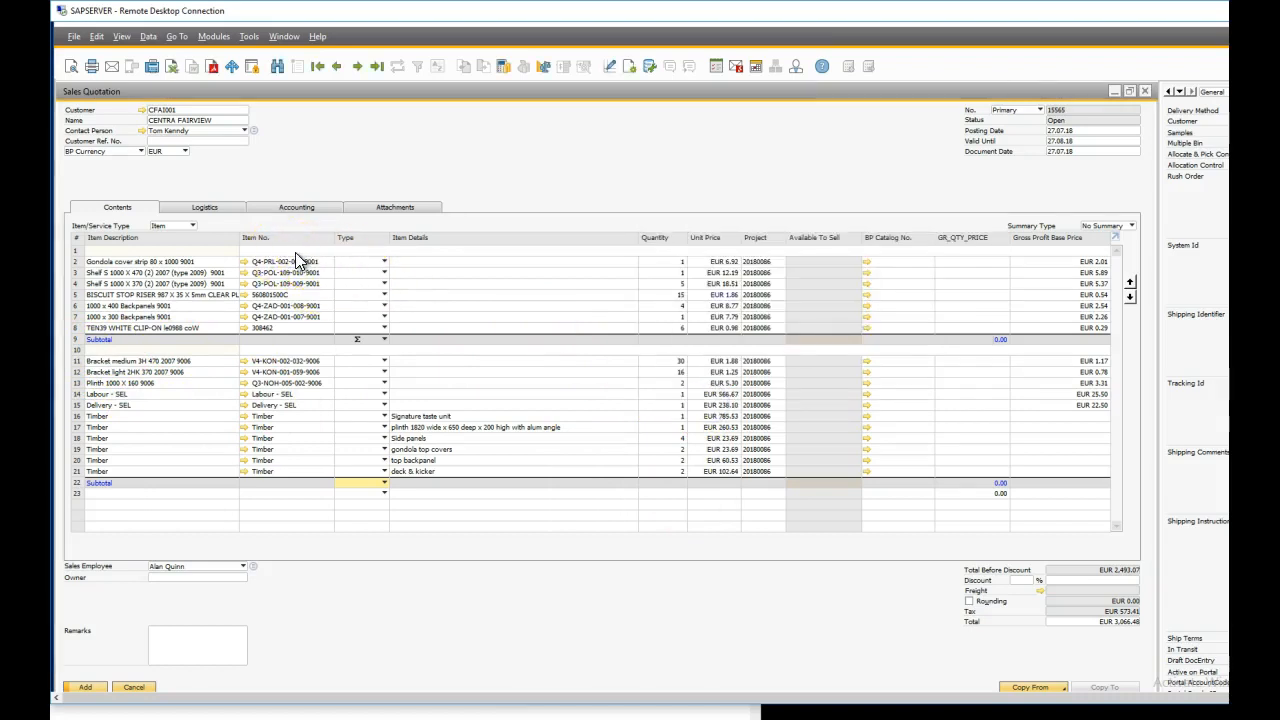
# Fill the text line in row 1 of the quotation with "This is the text....." copied from cell D2 of Book2
pyautogui.click(249, 251)
pyautogui.click(217, 252)
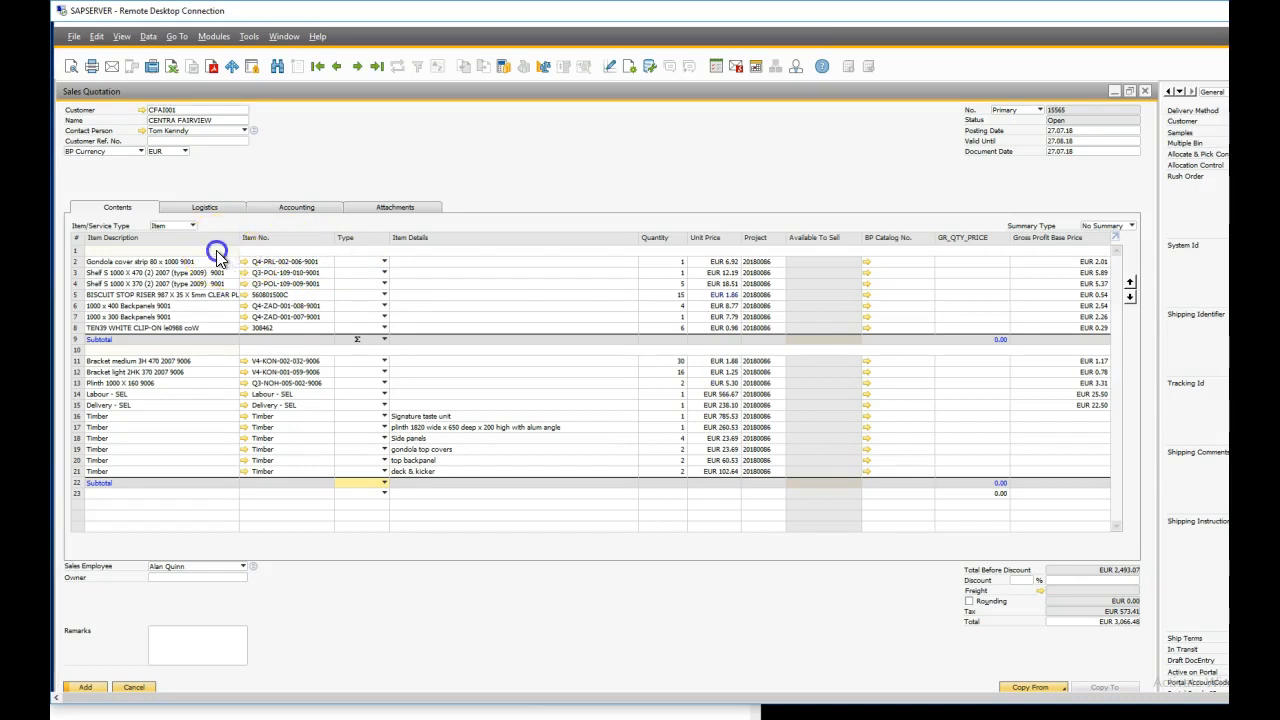
pyautogui.click(348, 251)
pyautogui.click(673, 257)
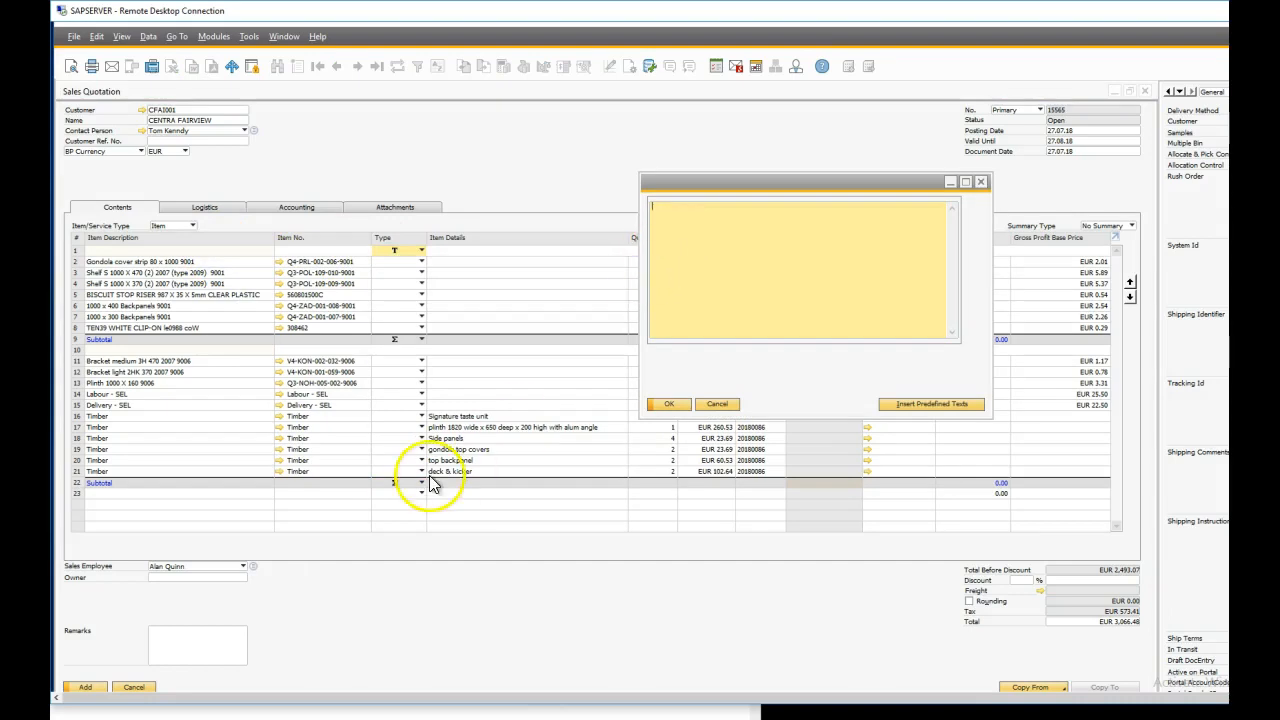
pyautogui.hotkey('alt', 'Tab')
pyautogui.click(396, 221)
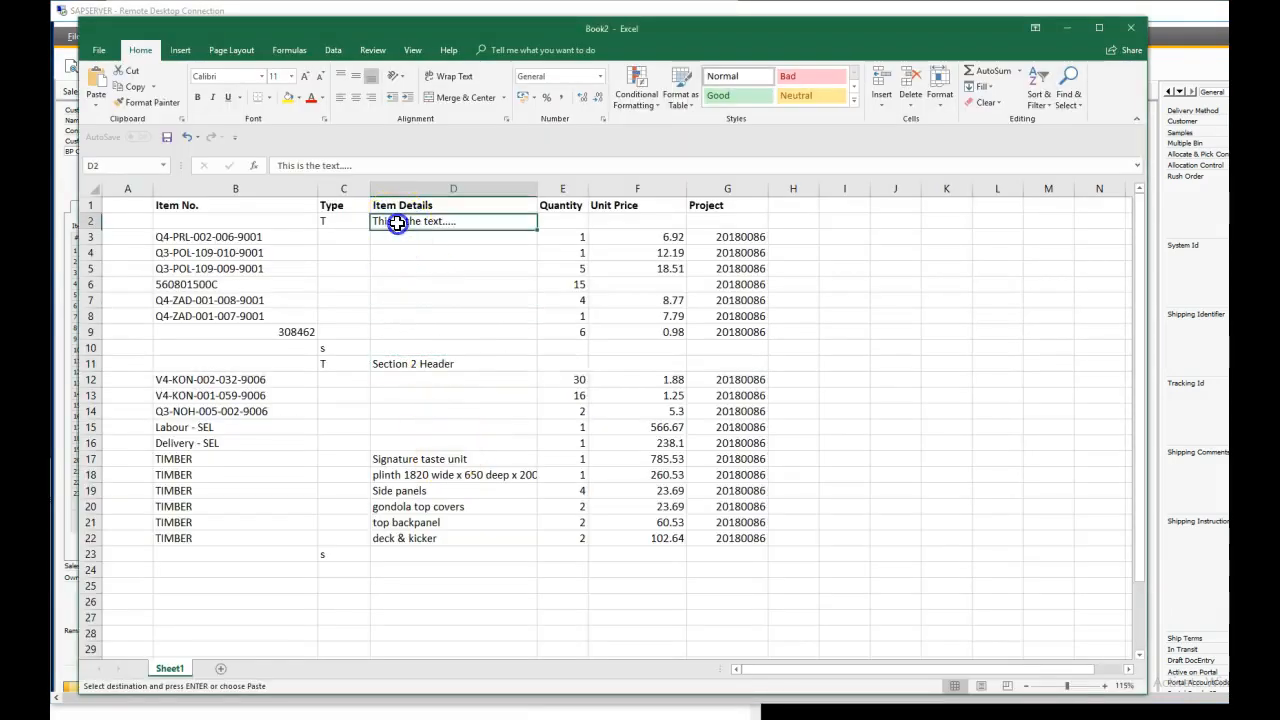
pyautogui.hotkey('alt', 'Tab')
pyautogui.write('This is the text....')
pyautogui.click(668, 404)
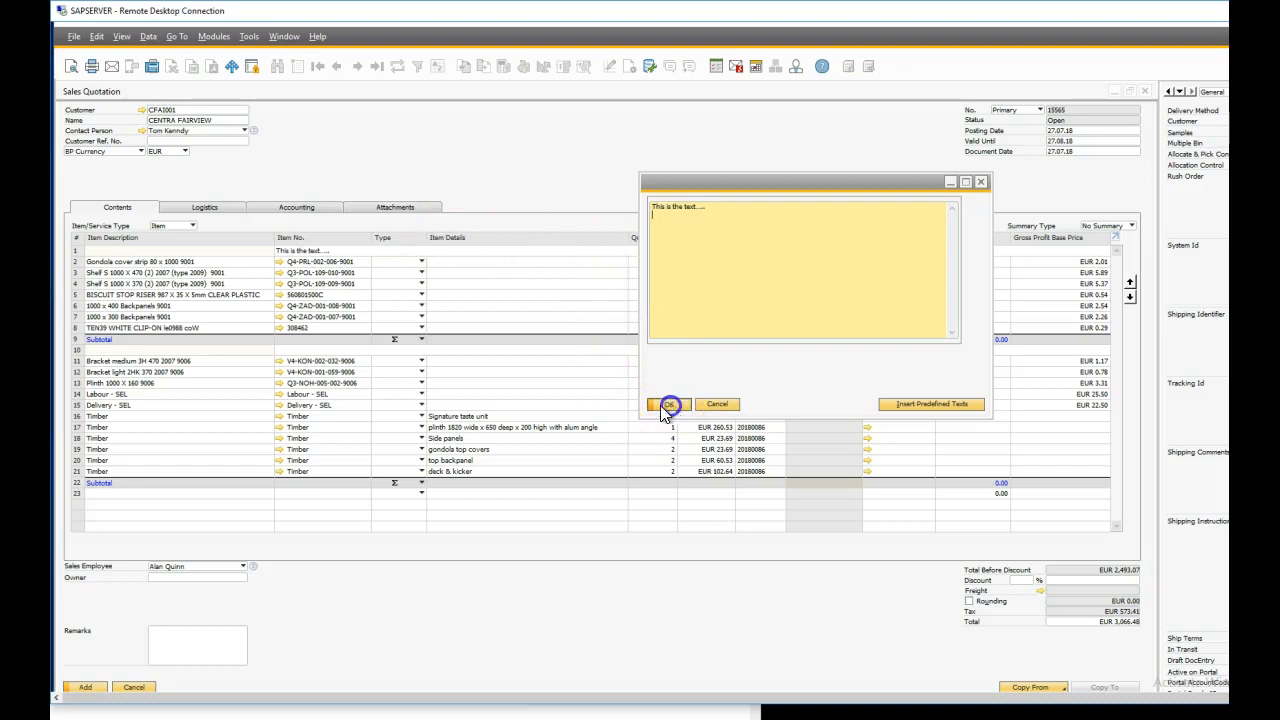
# Fill the text line in row 10 of the quotation with "Section 2 Header" copied from cell D11 of Book2
pyautogui.doubleClick(337, 348)
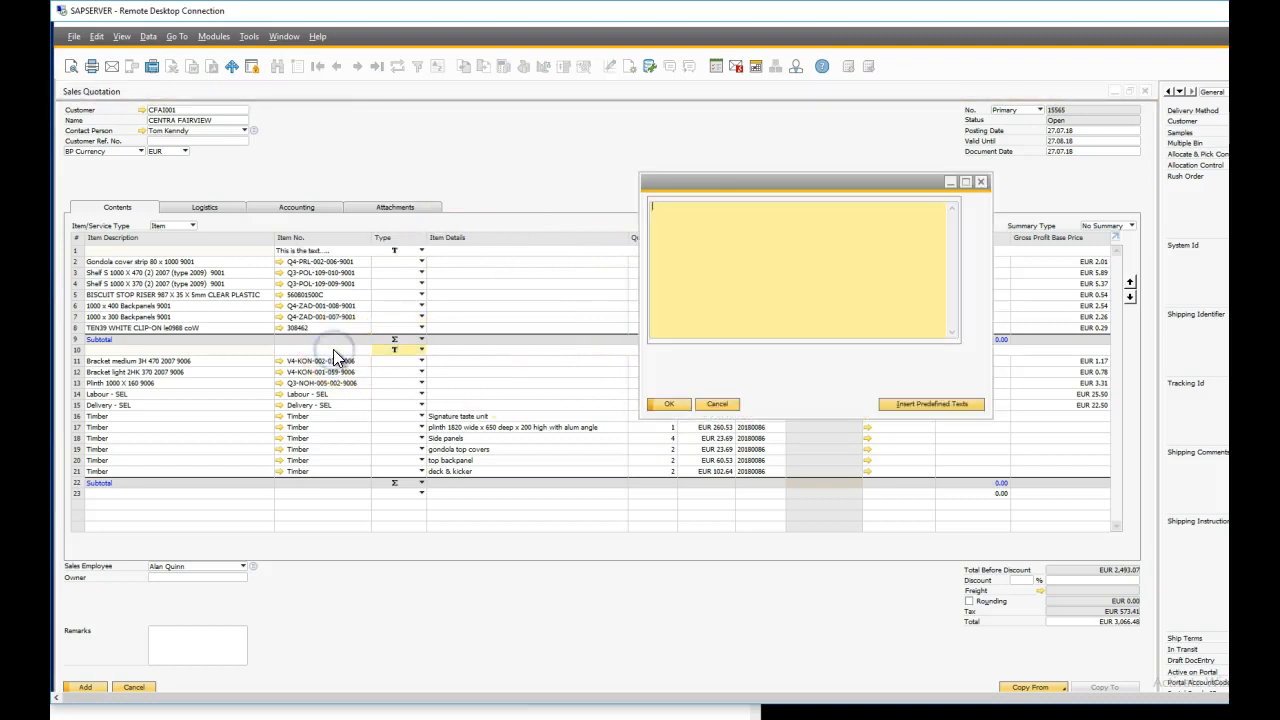
pyautogui.hotkey('alt', 'Tab')
pyautogui.click(419, 363)
pyautogui.hotkey('ctrl', 'c')
pyautogui.hotkey('alt', 'Tab')
pyautogui.hotkey('ctrl', 'v')
pyautogui.click(670, 404)
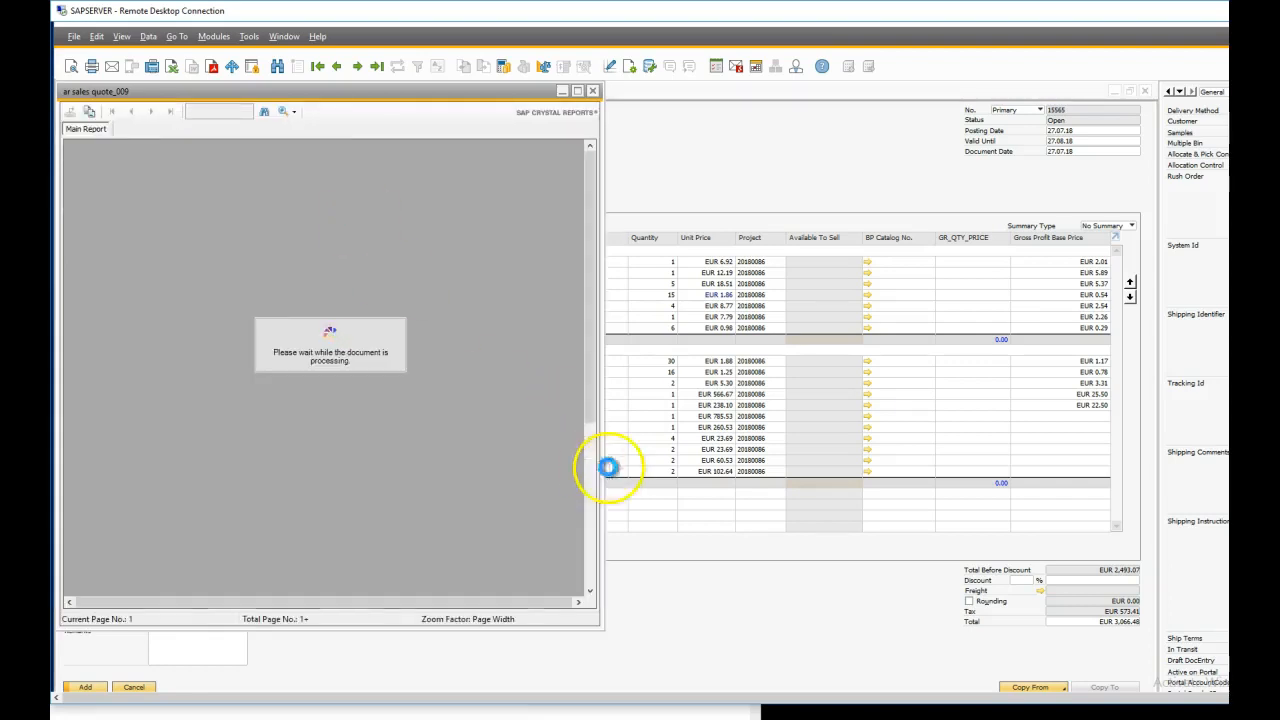
# Widen the draft quote preview, examine its text lines, item descriptions and subtotals, and return to the quotation
pyautogui.moveTo(600, 460); pyautogui.dragTo(740, 474)
pyautogui.scroll(-3, 400, 420)
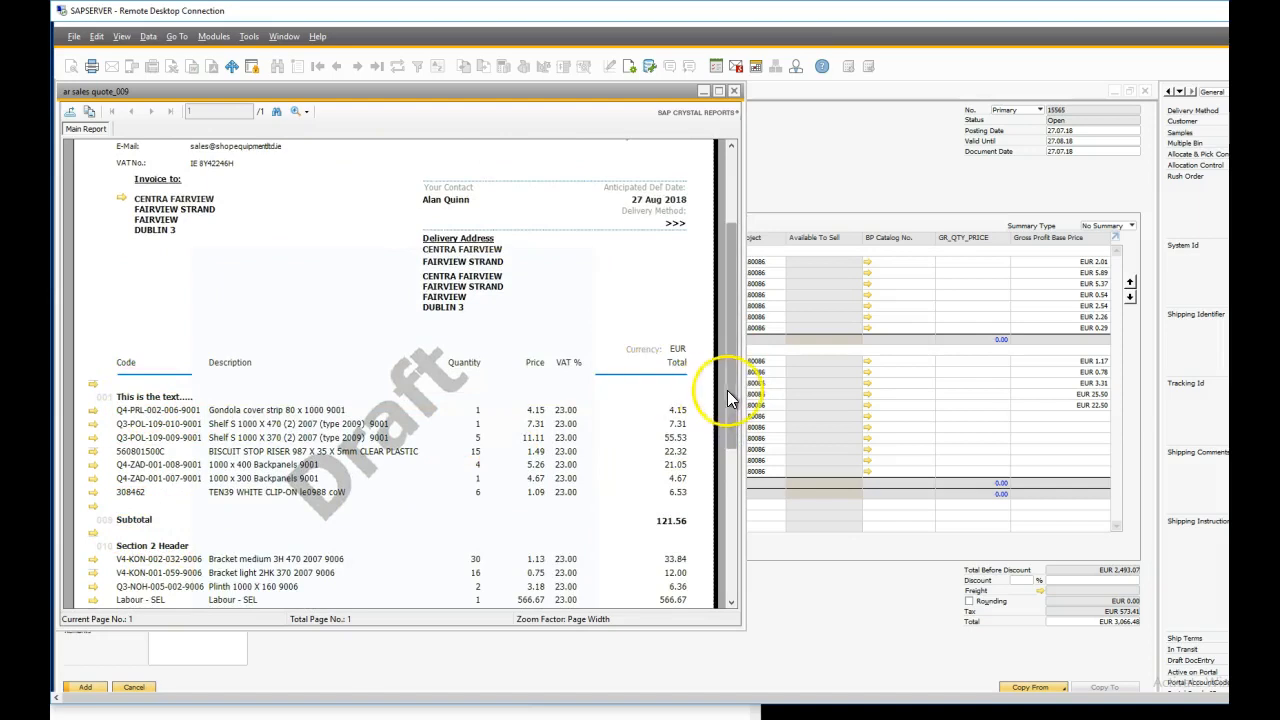
pyautogui.moveTo(727, 390); pyautogui.dragTo(729, 463)
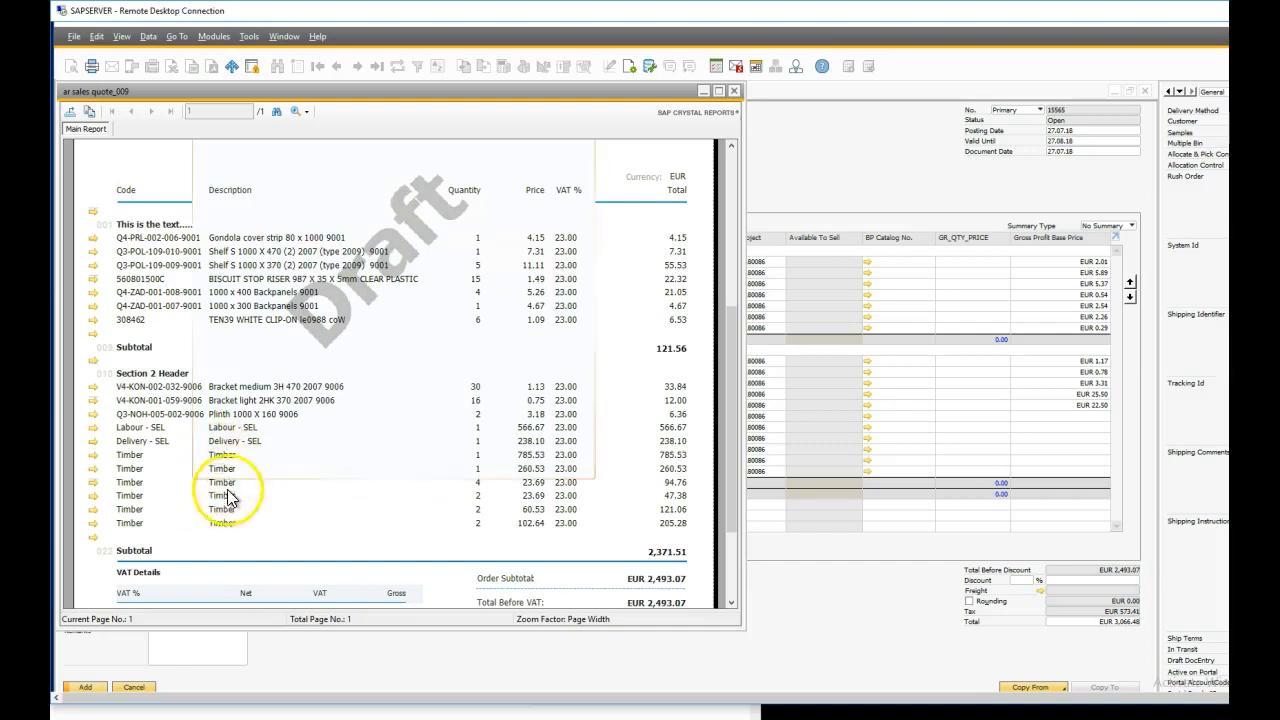
pyautogui.click(781, 186)
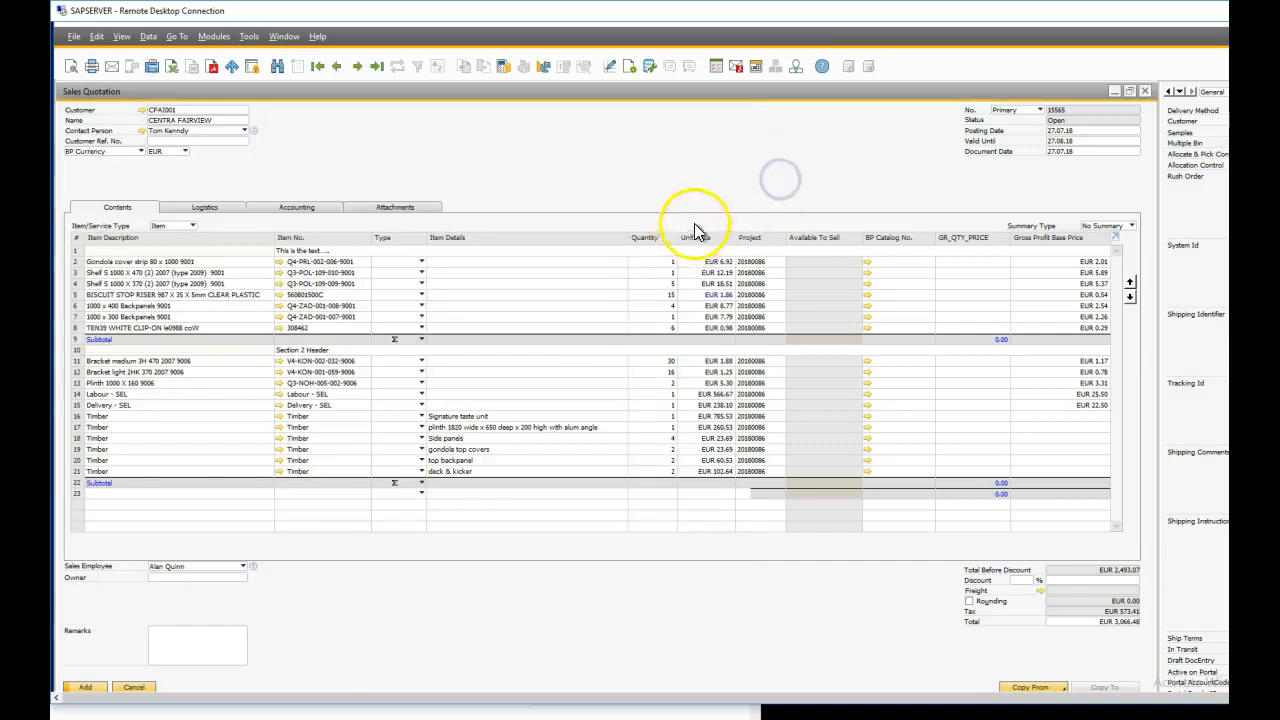
# Replace the item descriptions in rows 16 and 17 with their item details, "Signature taste unit" and "plinth 1820 wide x 650 deep x 200 high with alum angle"
pyautogui.click(459, 418)
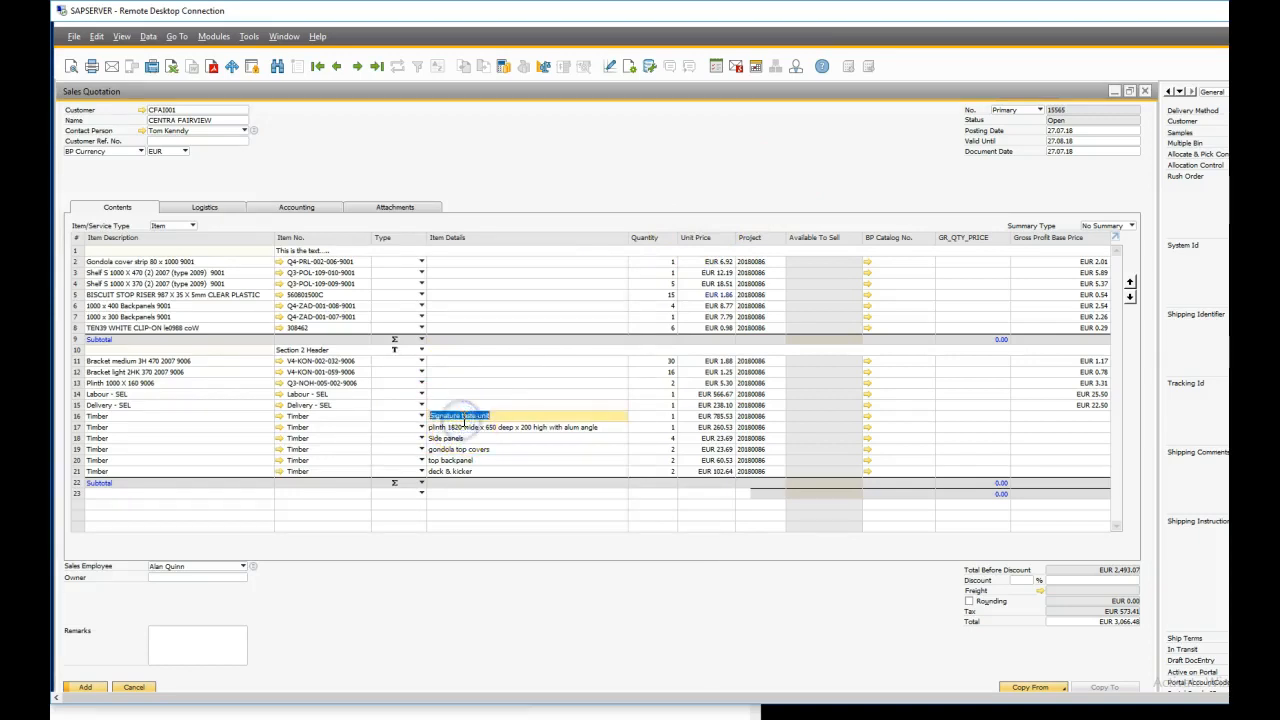
pyautogui.click(122, 418)
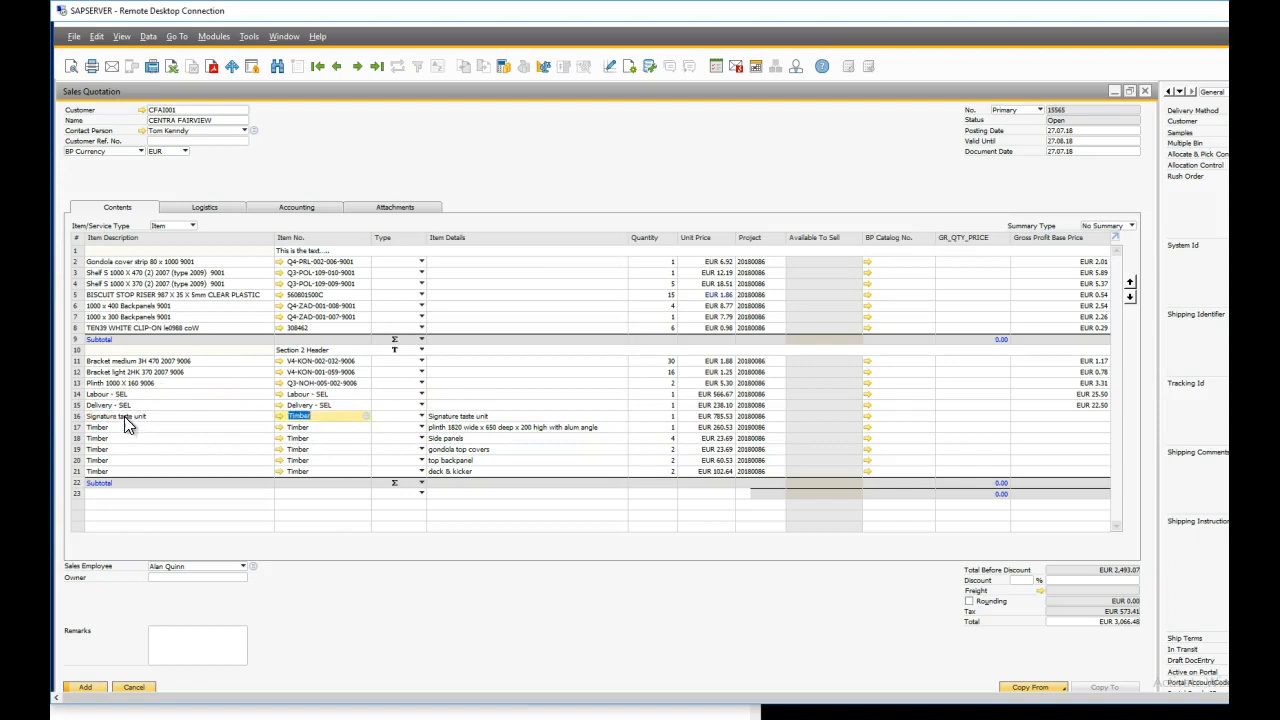
pyautogui.click(437, 427)
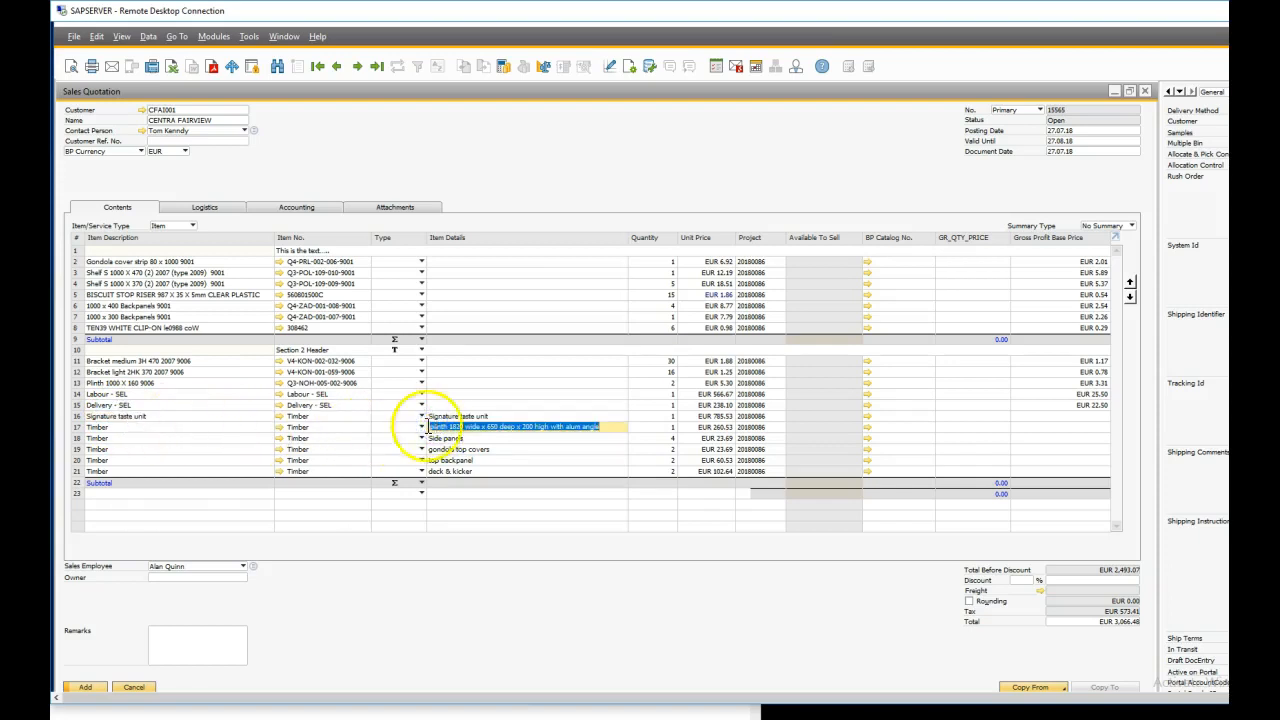
pyautogui.click(161, 430)
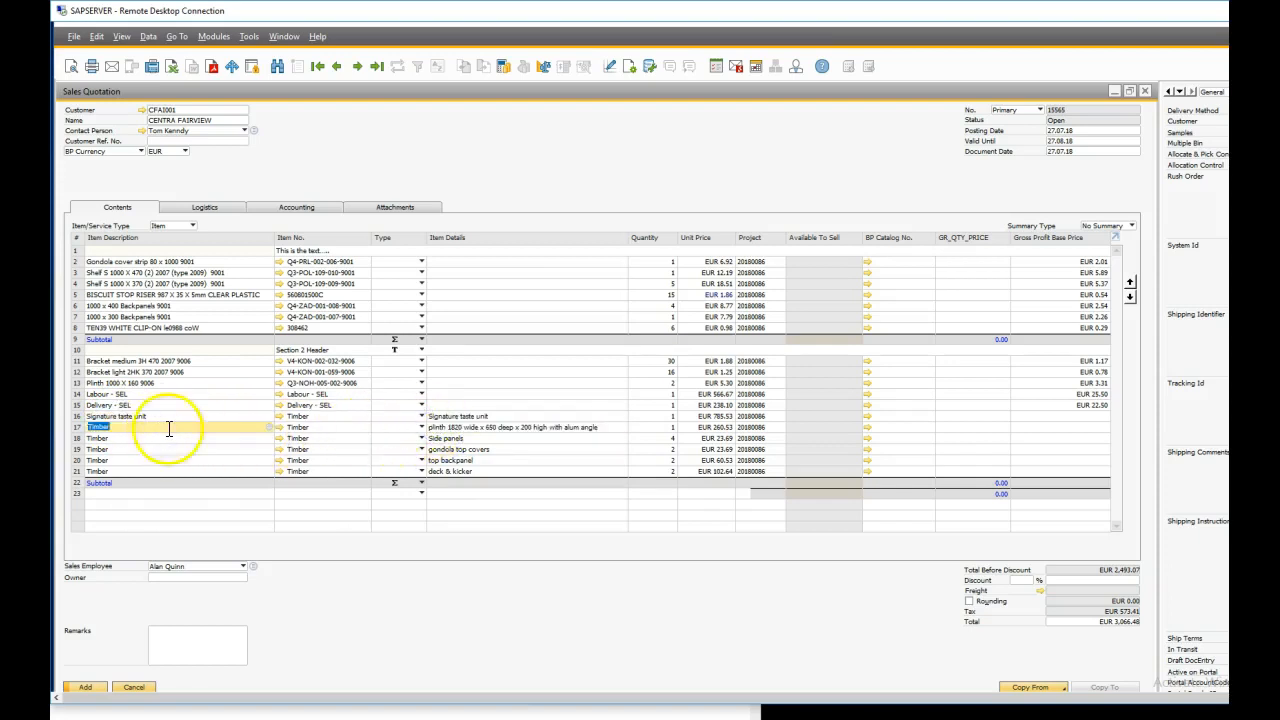
pyautogui.click(460, 427)
pyautogui.click(176, 426)
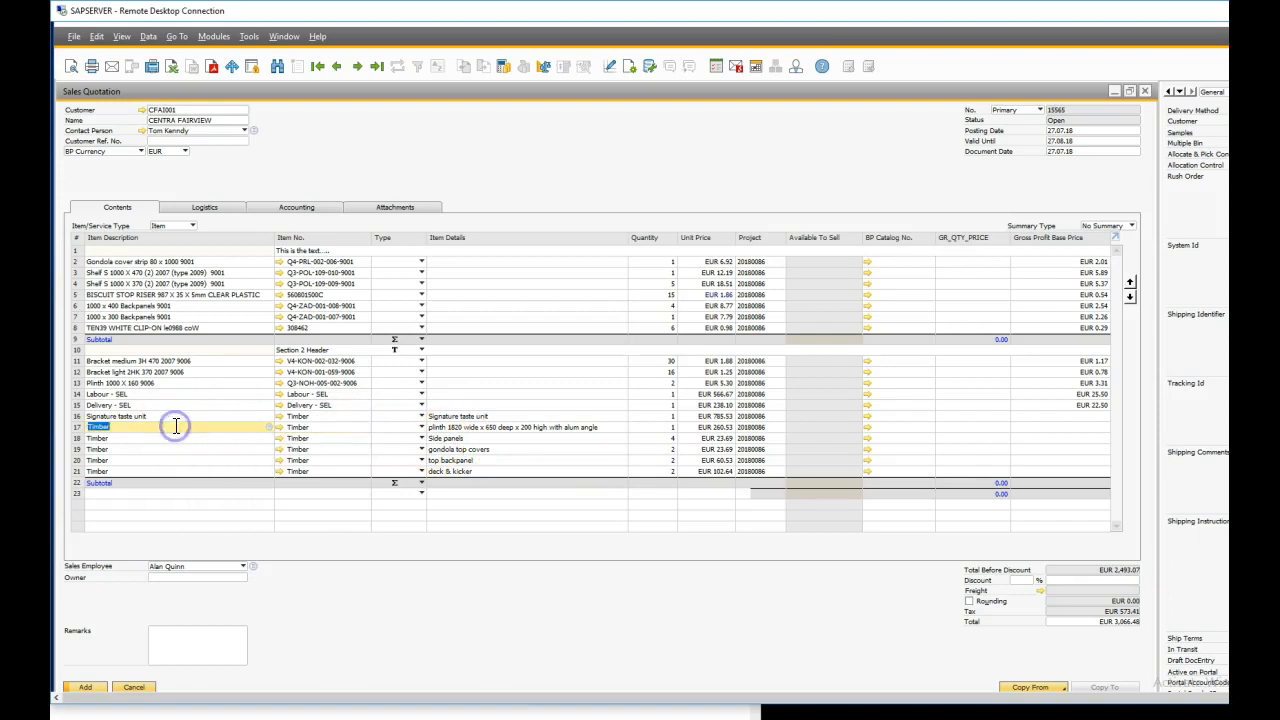
pyautogui.click(444, 430)
pyautogui.click(186, 434)
pyautogui.click(160, 429)
pyautogui.hotkey('ctrl', 'v')
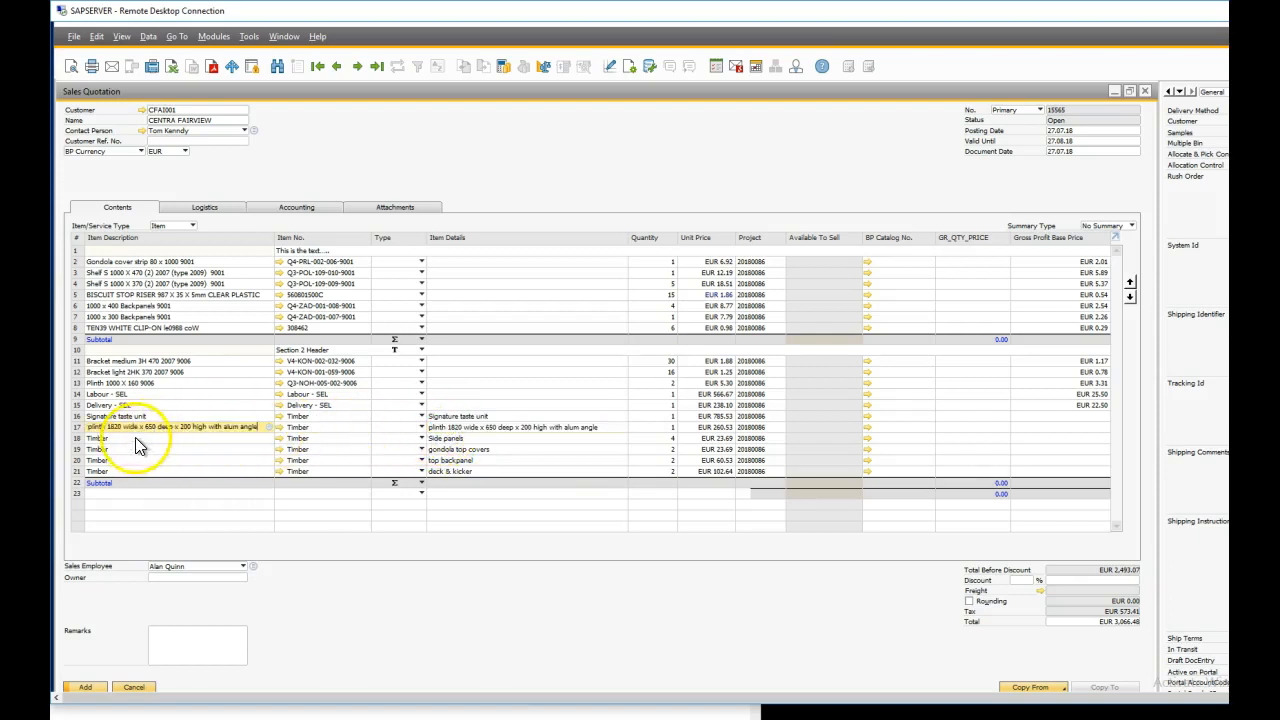
pyautogui.press('Tab')
# Replace the item descriptions in rows 18 and 19 with their item details, "Side panels" and "gondola top covers"
pyautogui.click(450, 438)
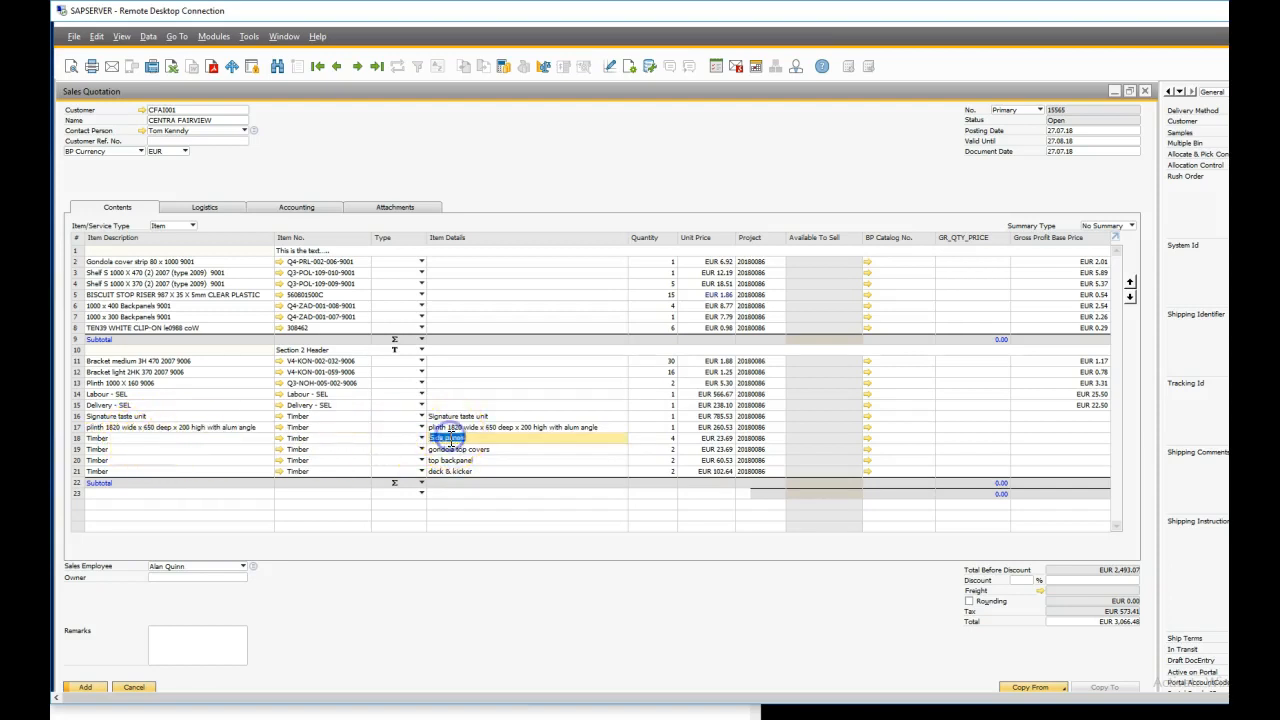
pyautogui.click(134, 441)
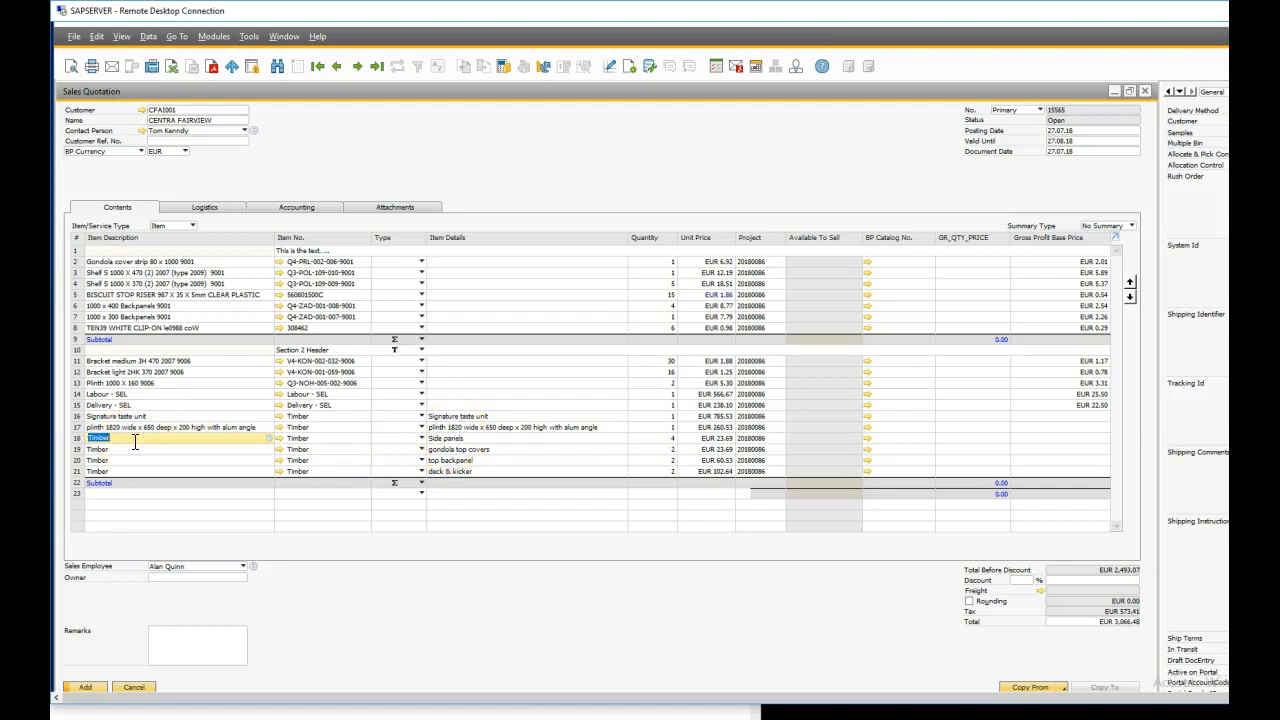
pyautogui.click(450, 450)
pyautogui.click(155, 438)
pyautogui.click(117, 451)
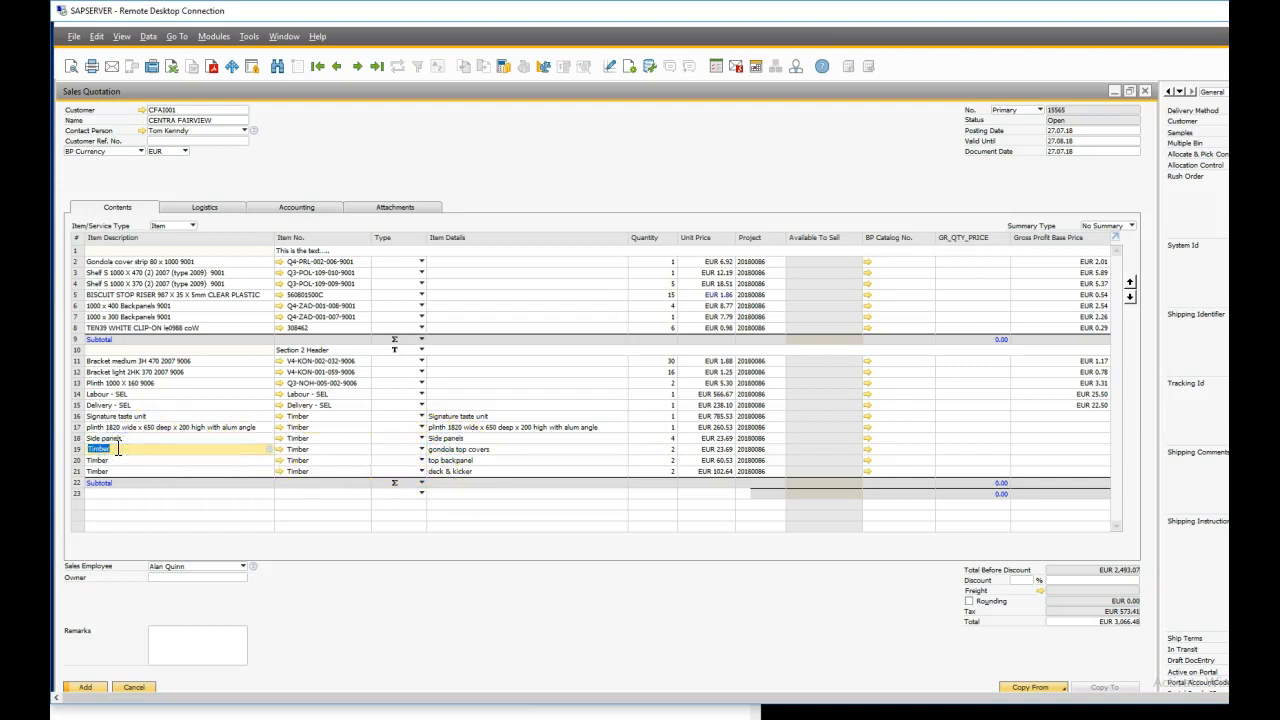
pyautogui.press('Tab')
# Replace the item description in row 20 with its item details, "top backpanel", keeping the existing item without choosing another from the item list
pyautogui.click(430, 460)
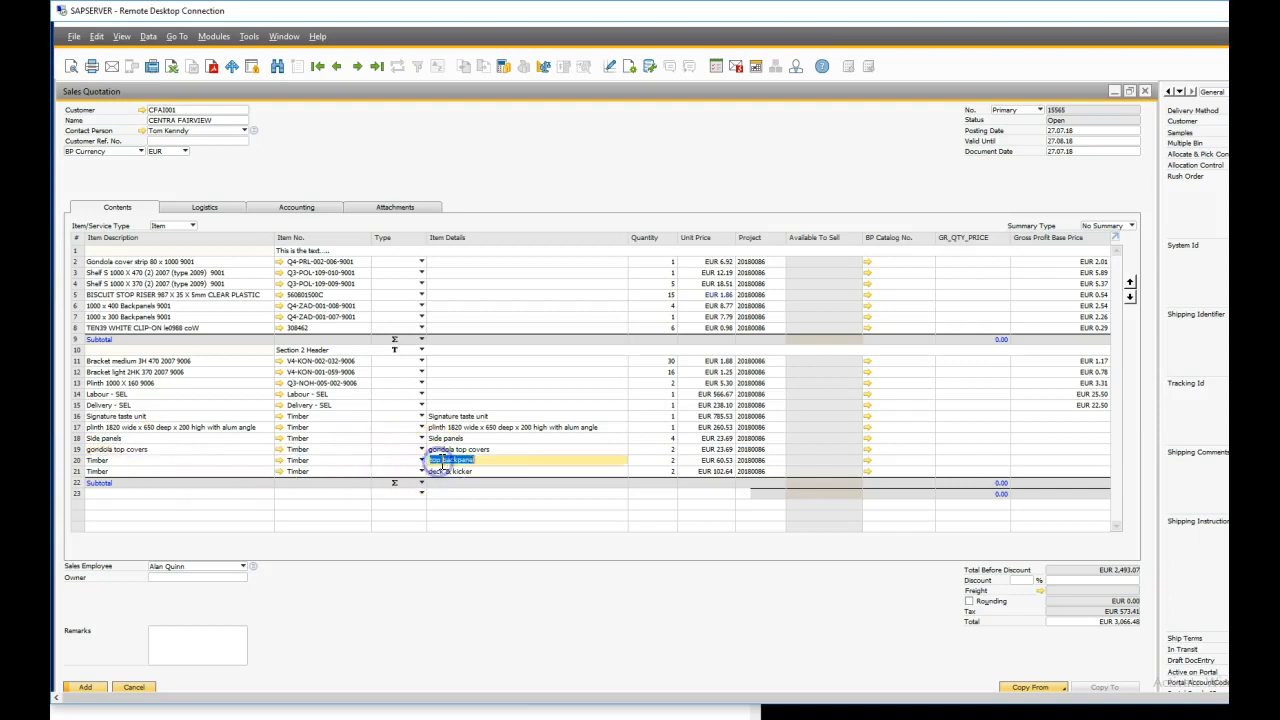
pyautogui.hotkey('ctrl', 'c')
pyautogui.click(114, 460)
pyautogui.hotkey('ctrl', 'v')
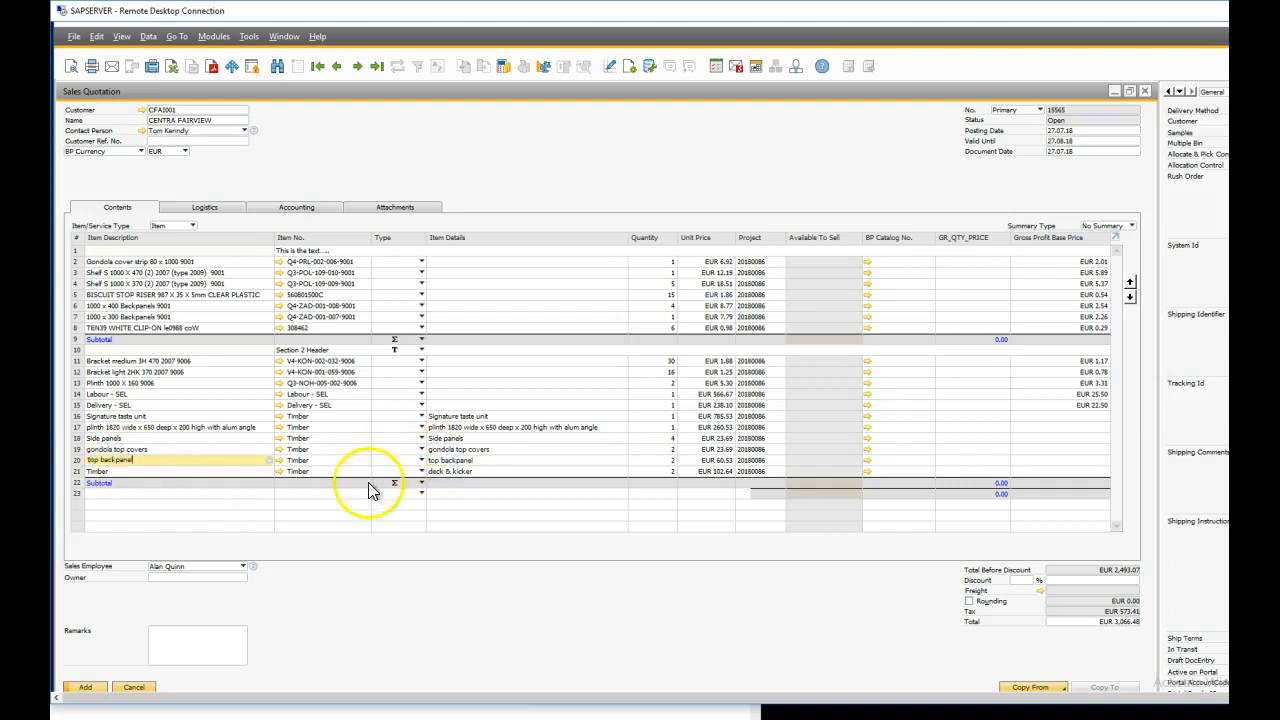
pyautogui.press('Tab')
pyautogui.click(445, 396)
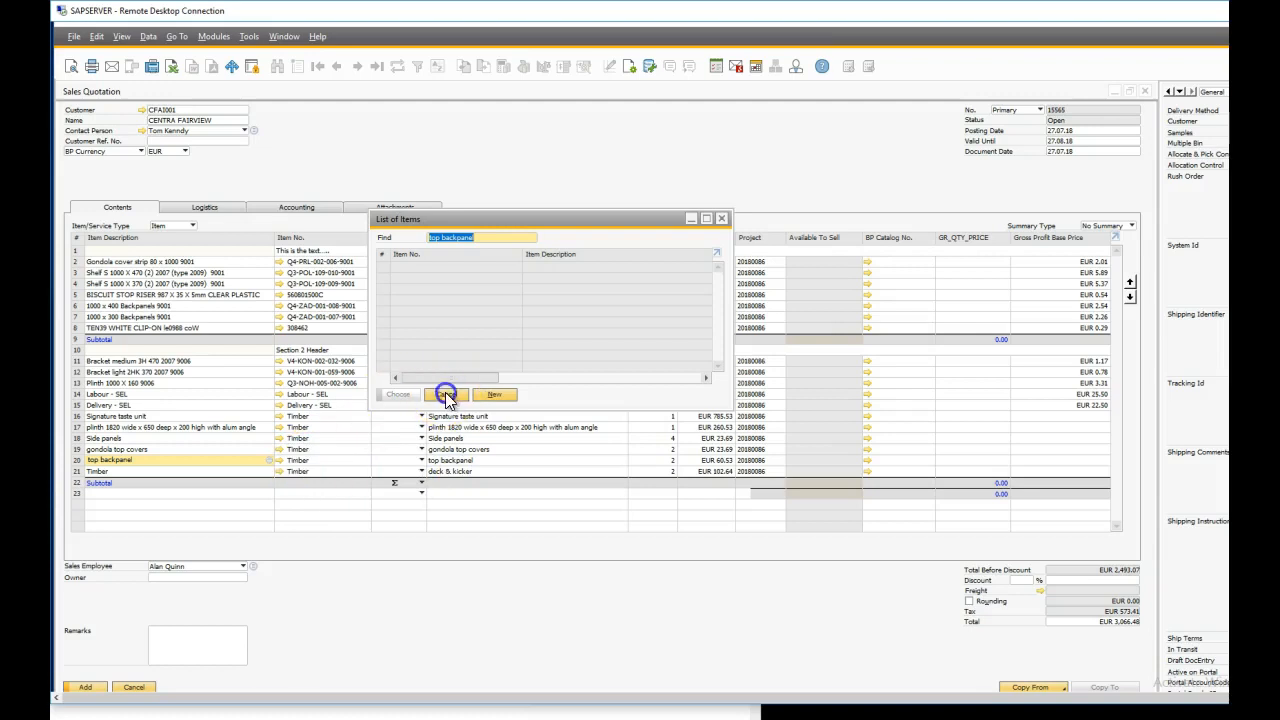
pyautogui.click(460, 470)
pyautogui.click(447, 397)
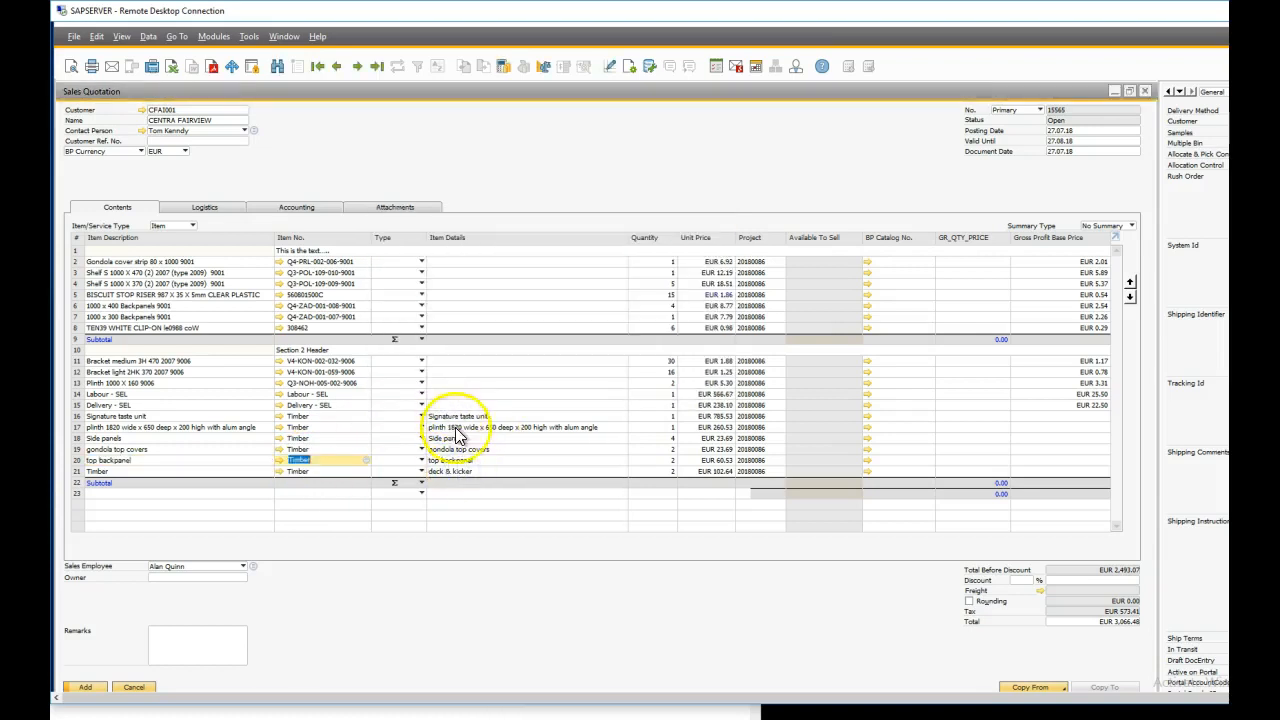
# Replace the item description in row 21 with its item details, "deck & kicker"
pyautogui.click(463, 465)
pyautogui.click(477, 471)
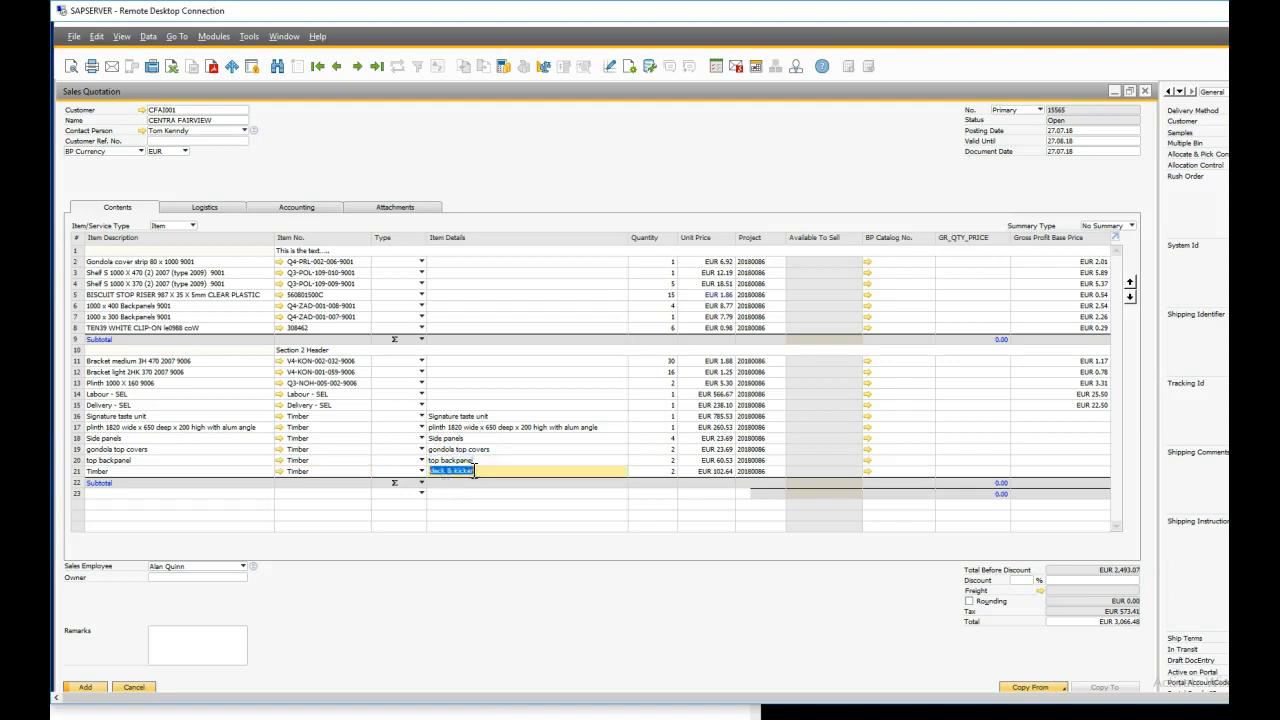
pyautogui.click(167, 470)
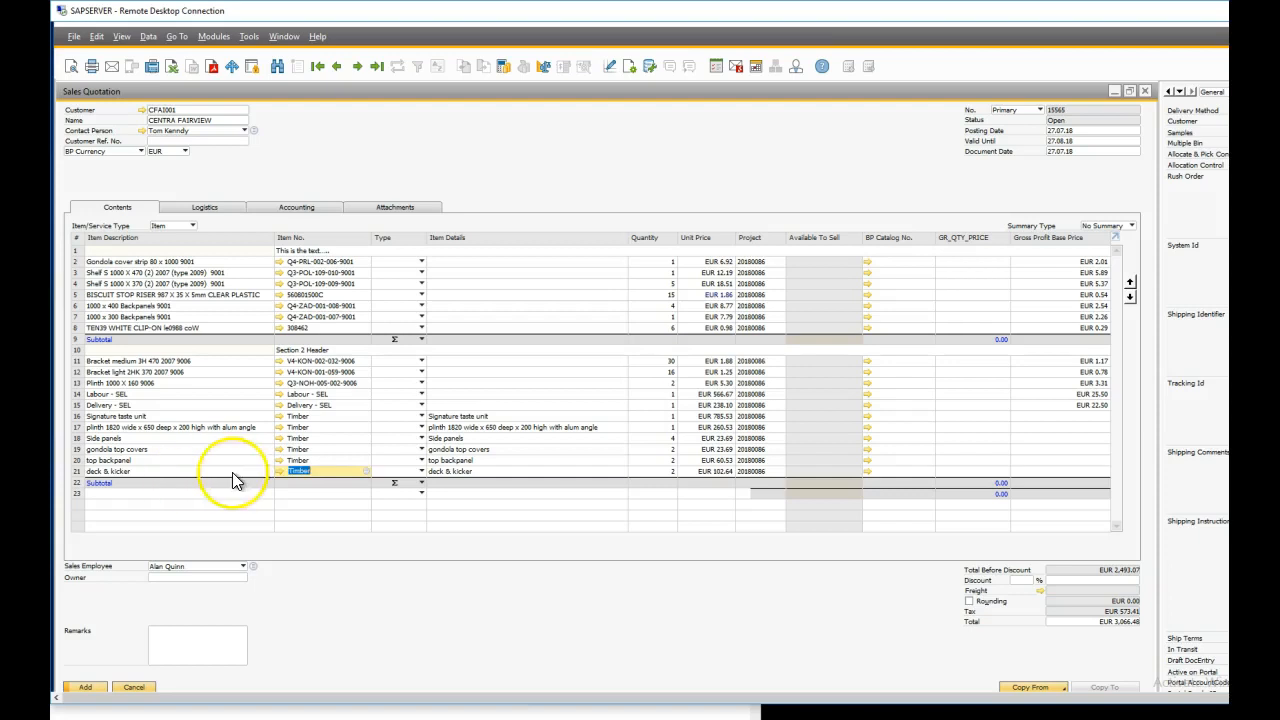
pyautogui.click(460, 477)
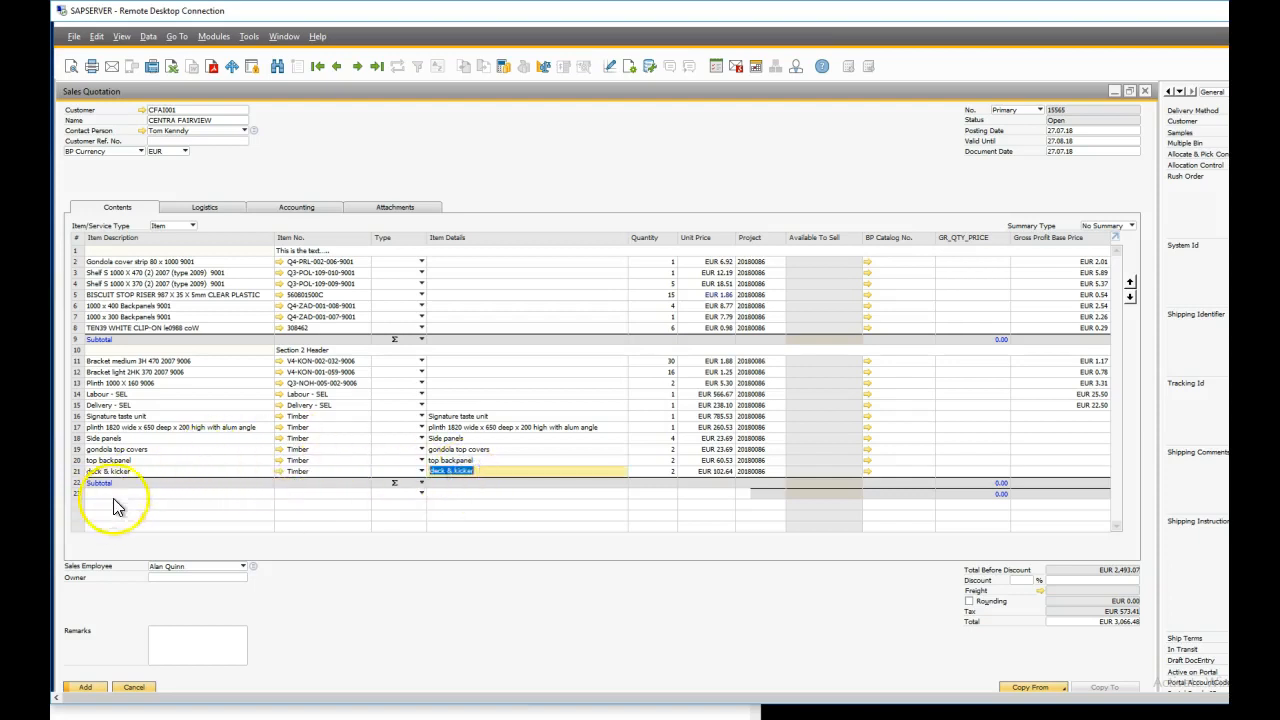
# Preview the draft sales quote, examine the timber item descriptions and totals, and return to the quotation
pyautogui.click(72, 66)
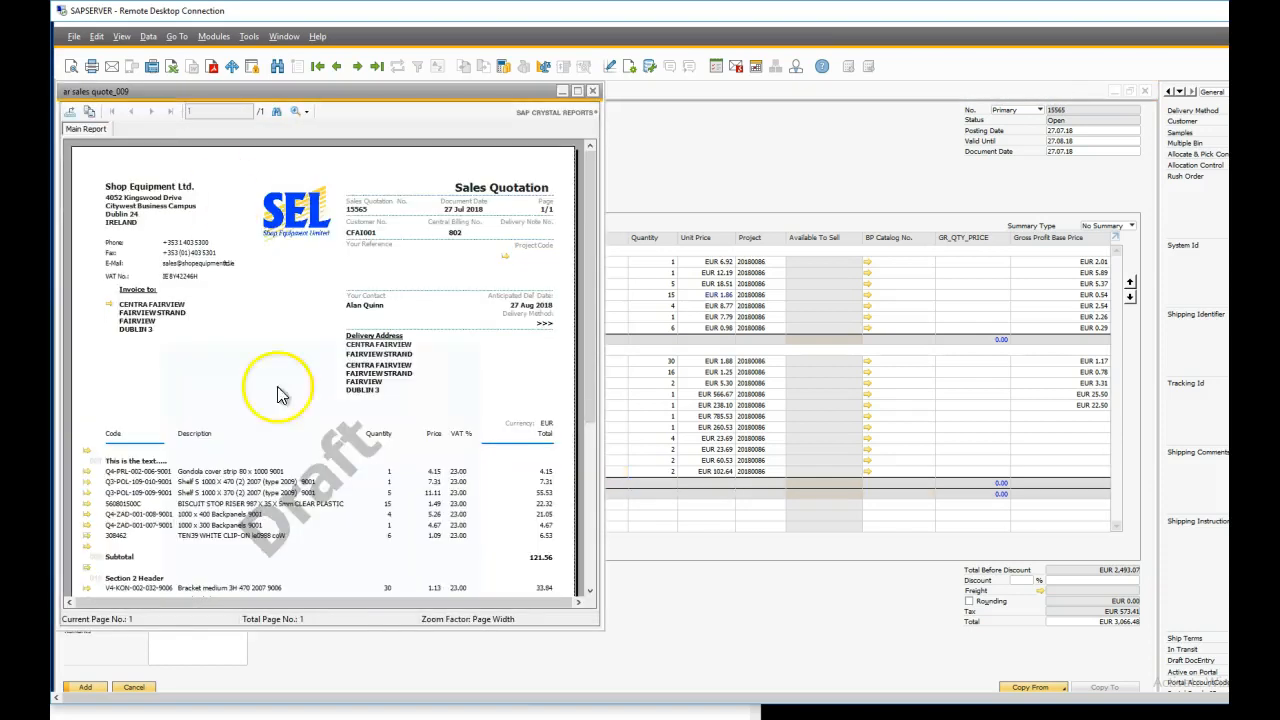
pyautogui.scroll(-5, 588, 515)
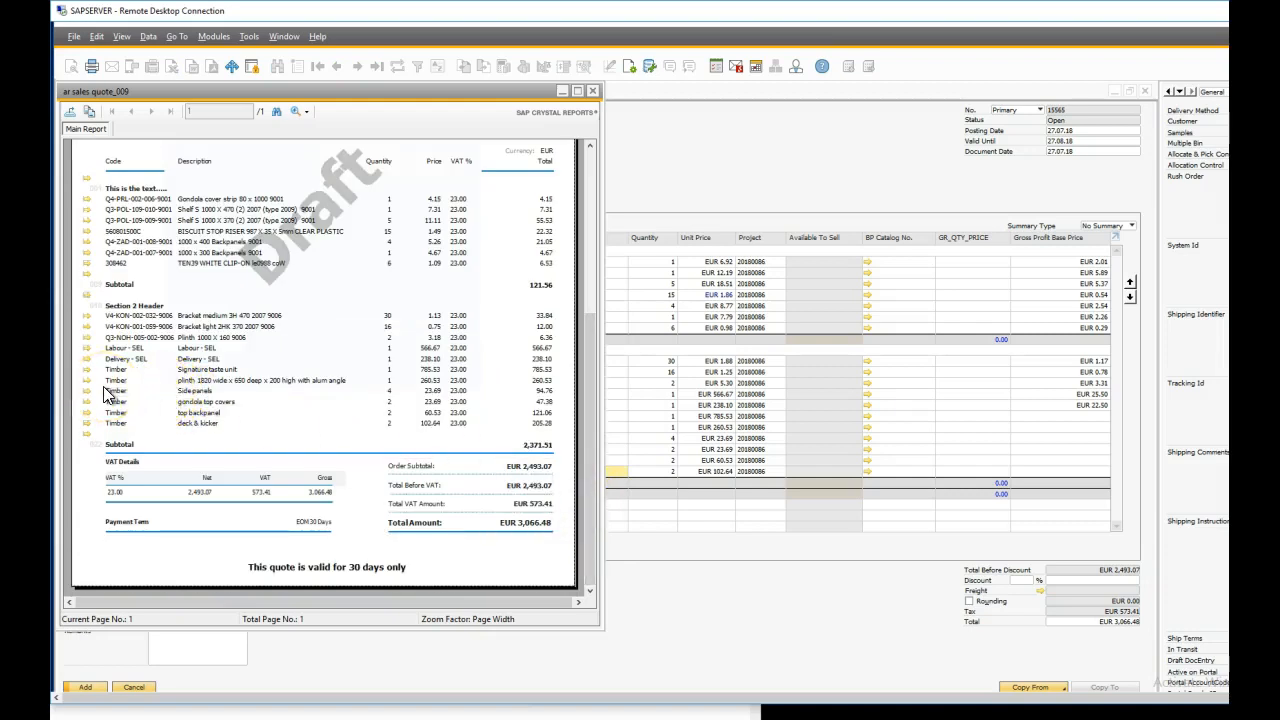
pyautogui.click(195, 384)
pyautogui.click(195, 390)
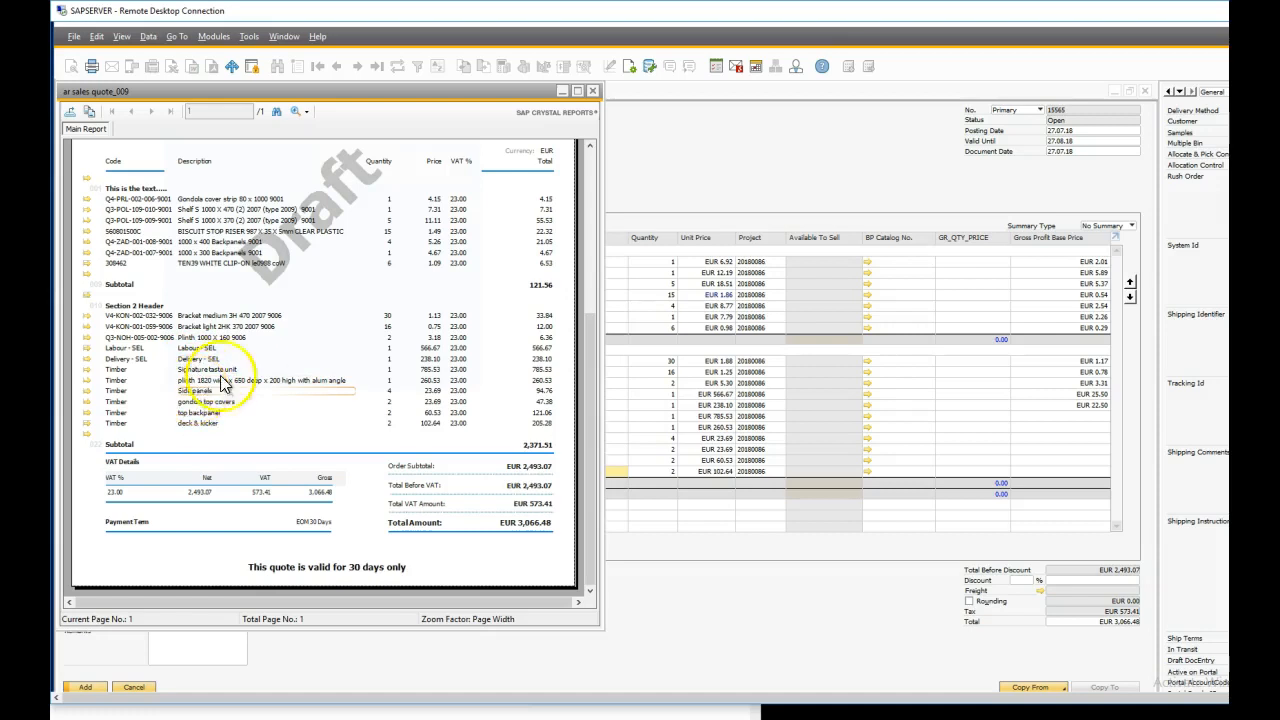
pyautogui.click(500, 270)
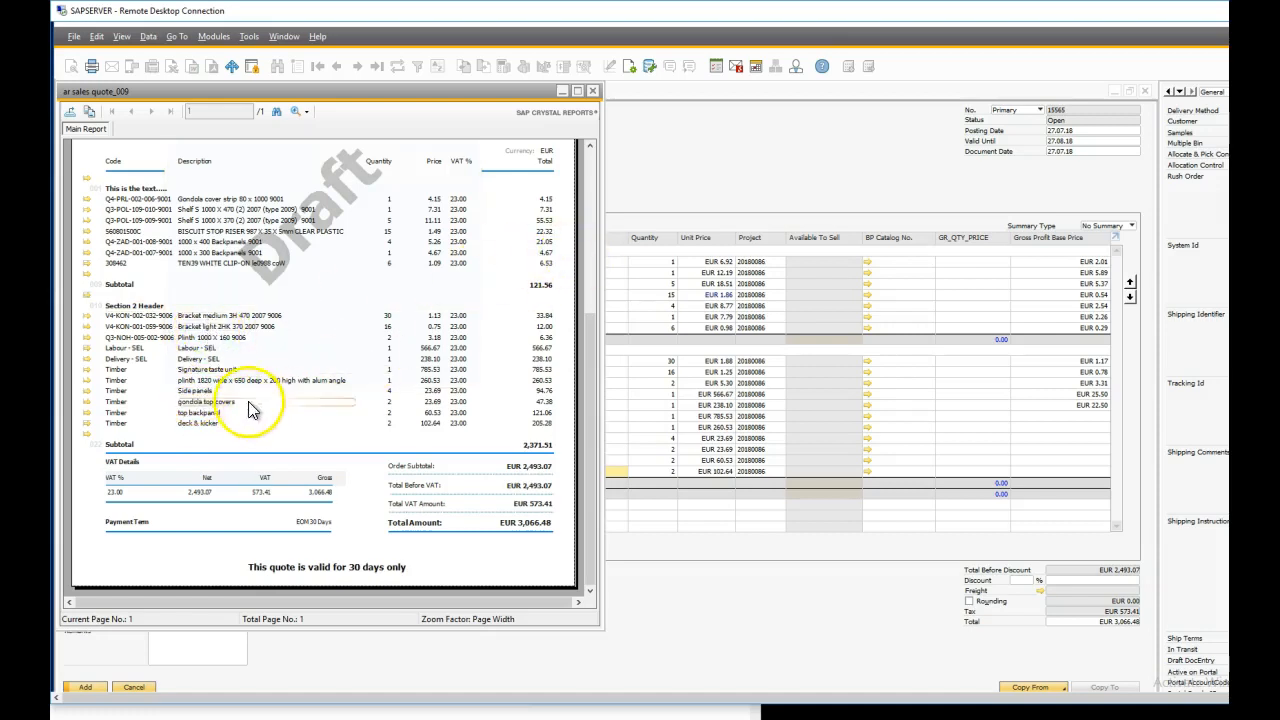
pyautogui.click(669, 174)
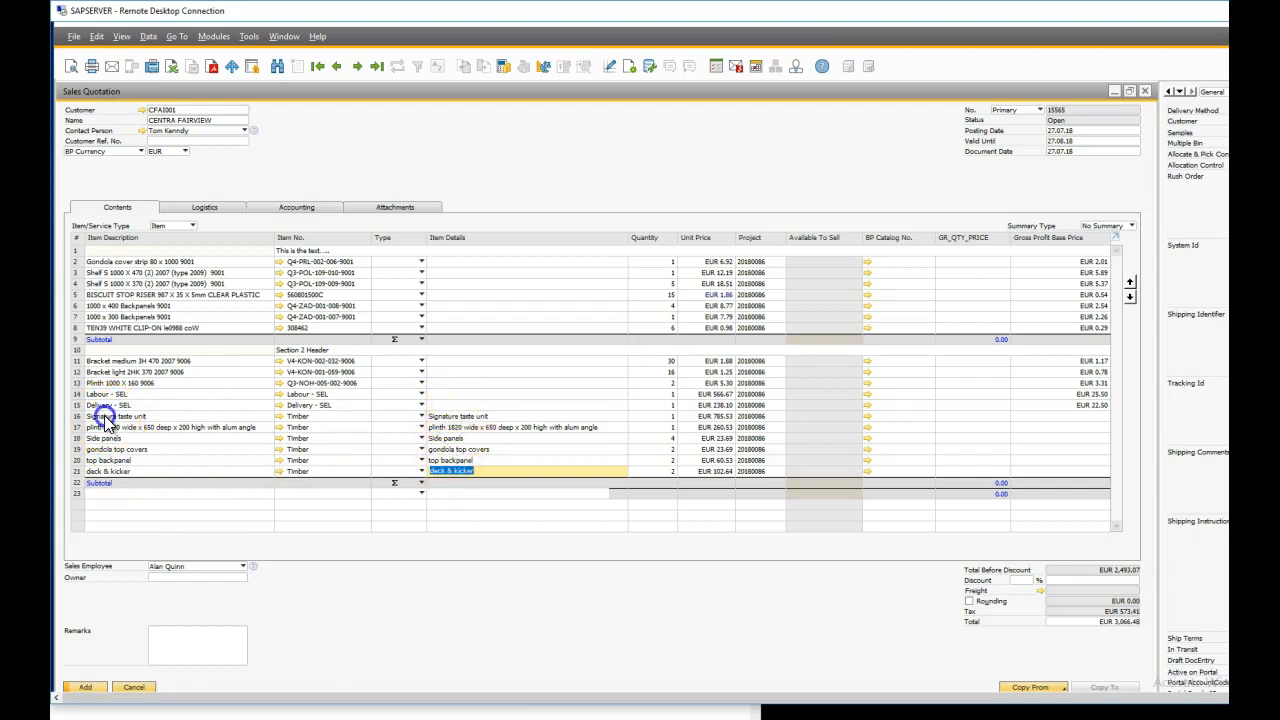
# Copy the item description "Plinth 1000 X 160 9006" in row 13 into that row's item details
pyautogui.moveTo(90, 416); pyautogui.dragTo(150, 416)
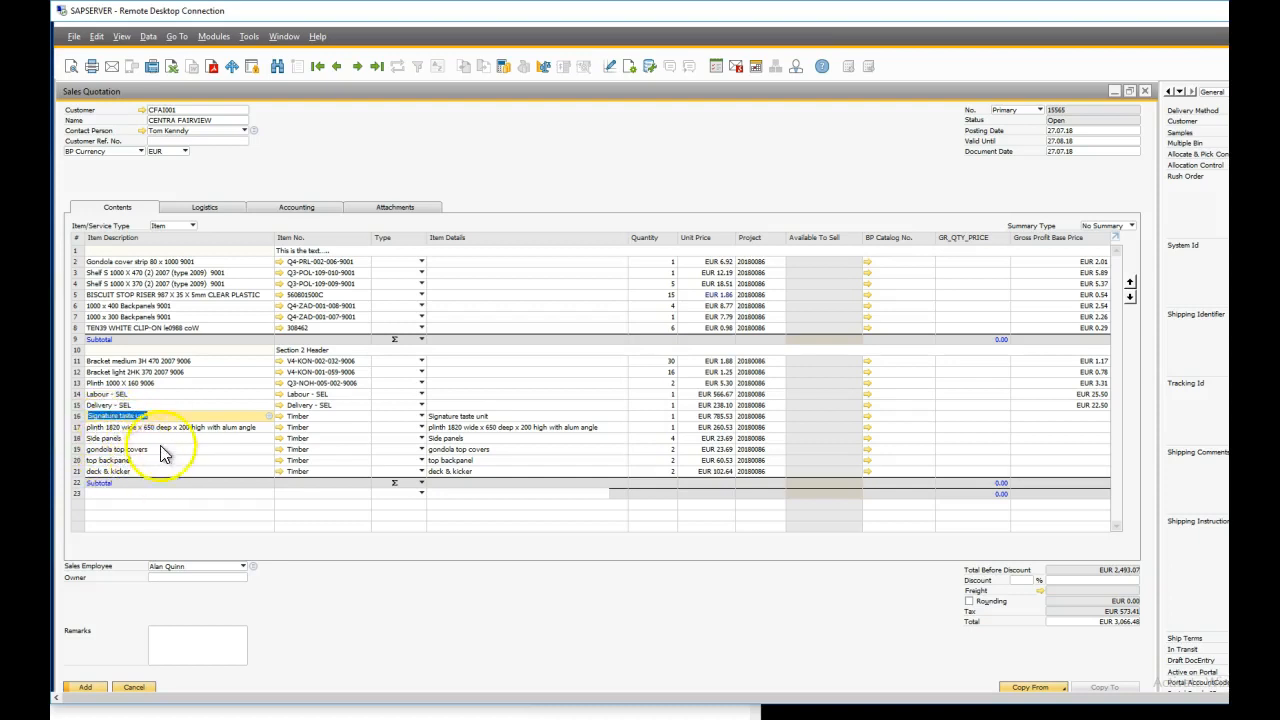
pyautogui.moveTo(88, 383); pyautogui.dragTo(158, 385)
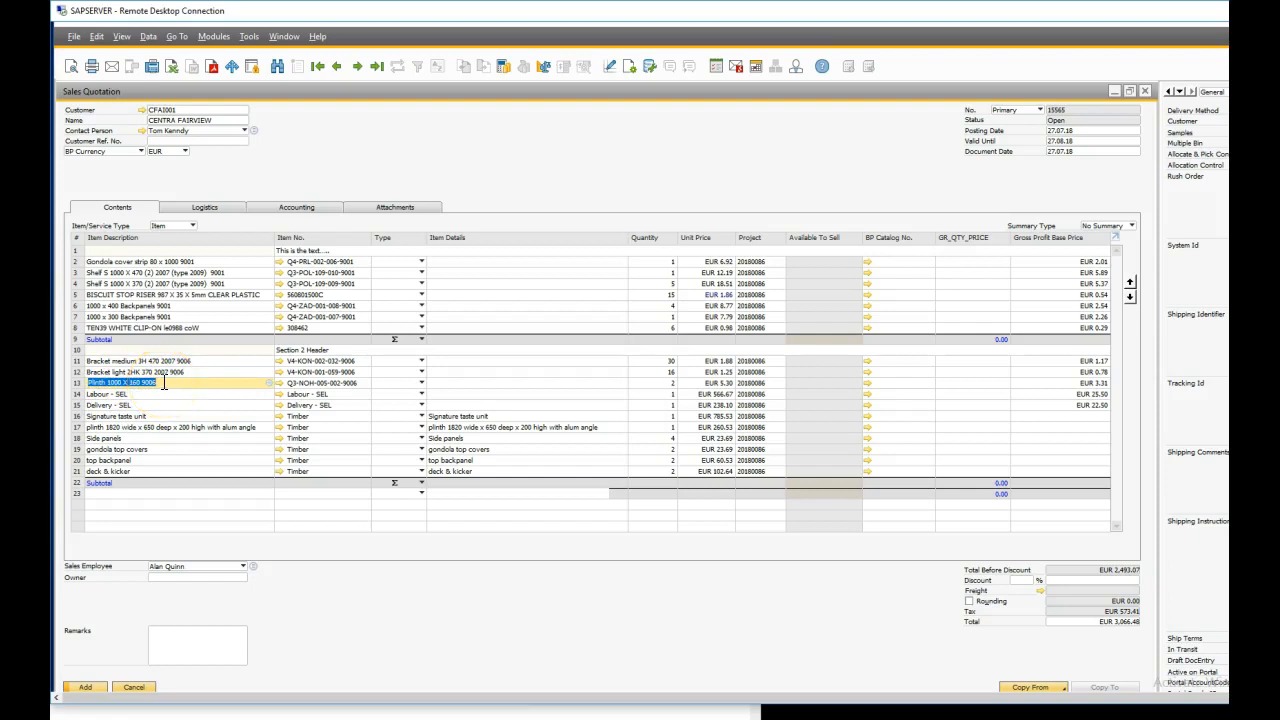
pyautogui.click(440, 381)
pyautogui.hotkey('ctrl', 'v')
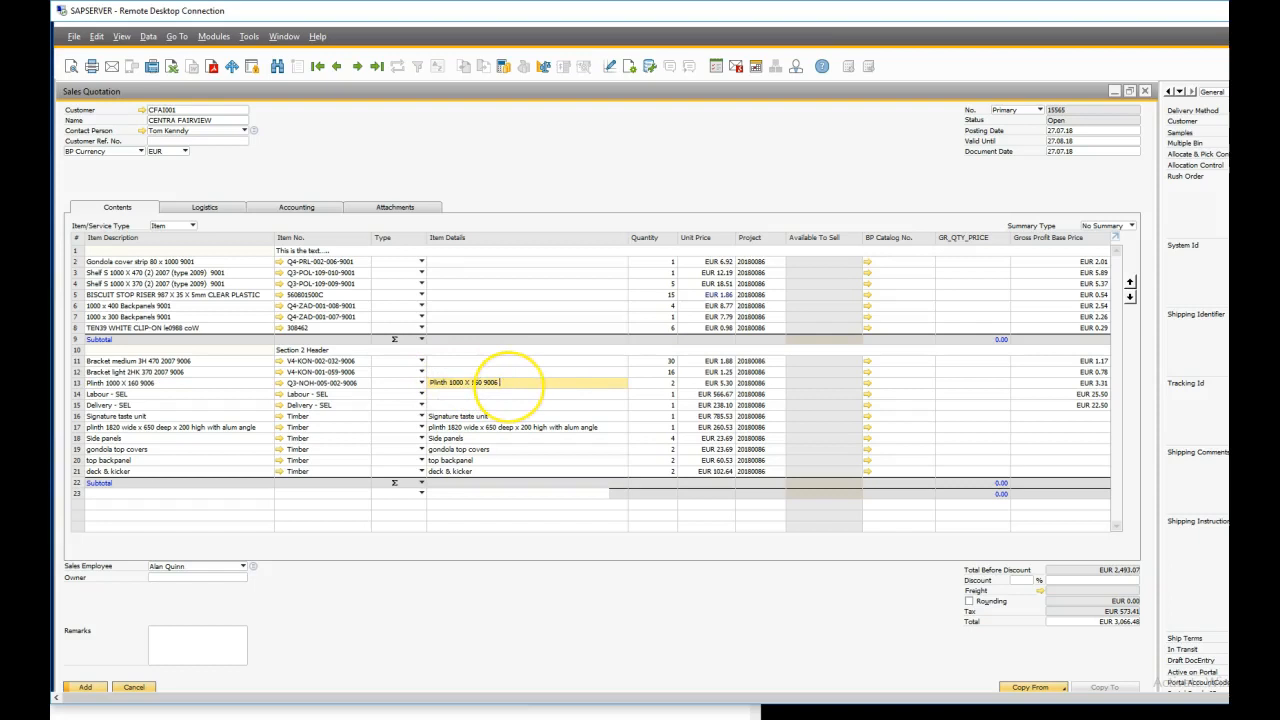